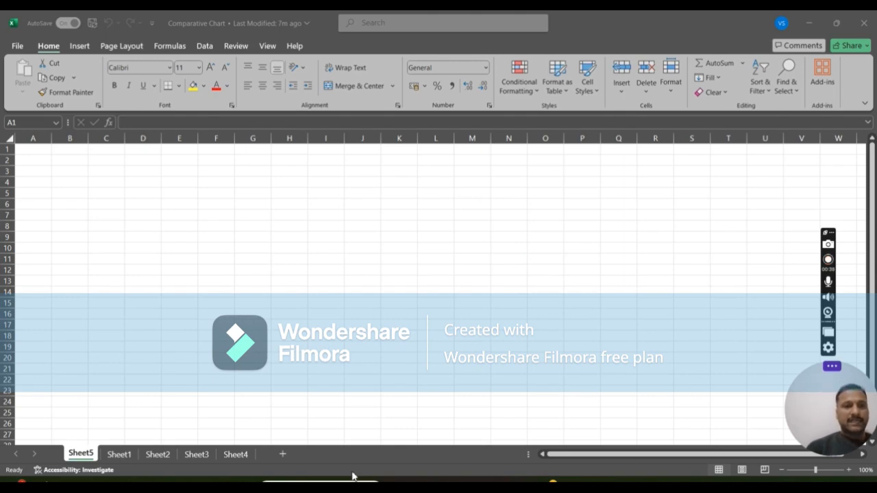
Look over the blank vendor comparison table on Sheet1 and open the filled-in version on Sheet2
left_click(123, 457)
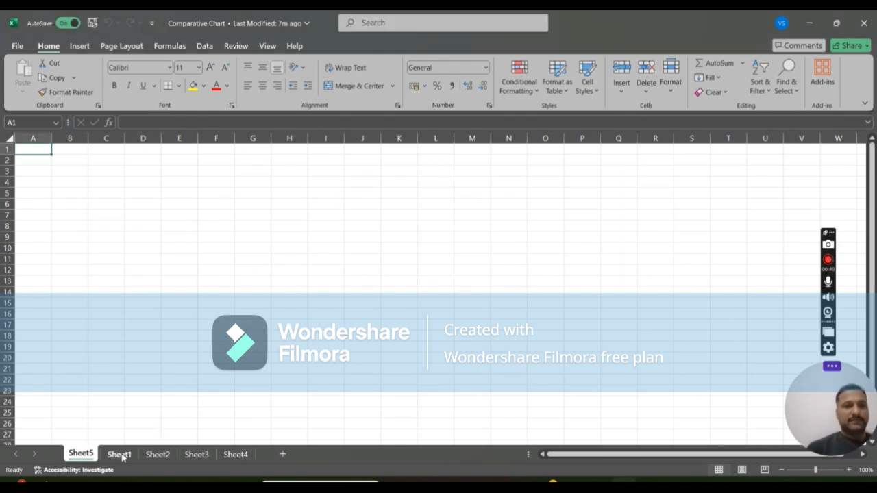
left_click(119, 455)
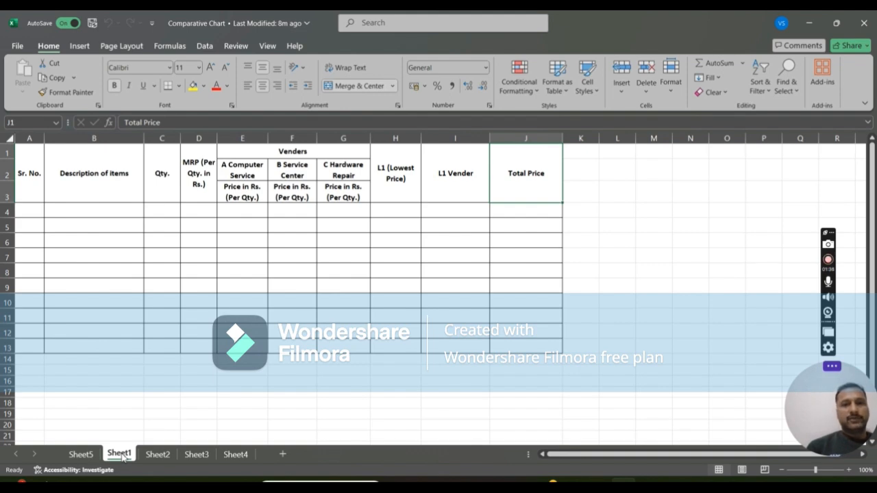
left_click(157, 455)
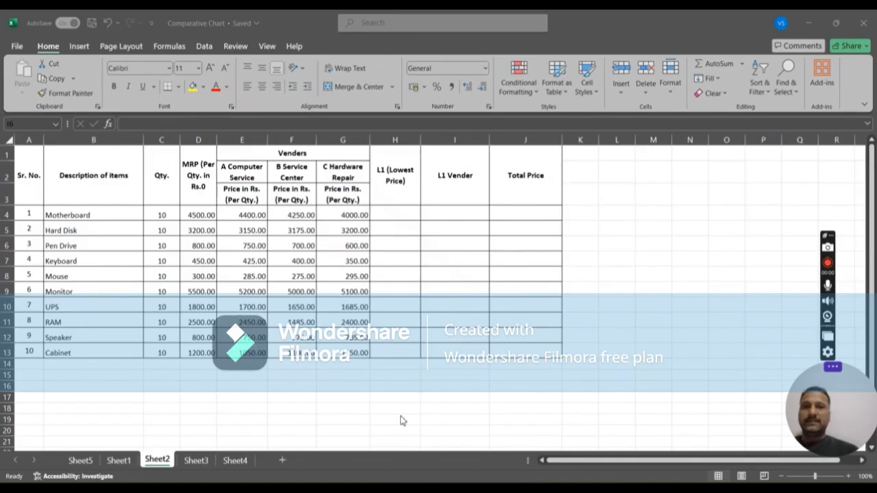
Enter =MIN(E4:G4) in H4 to get the Motherboard's lowest vendor price
left_click(386, 217)
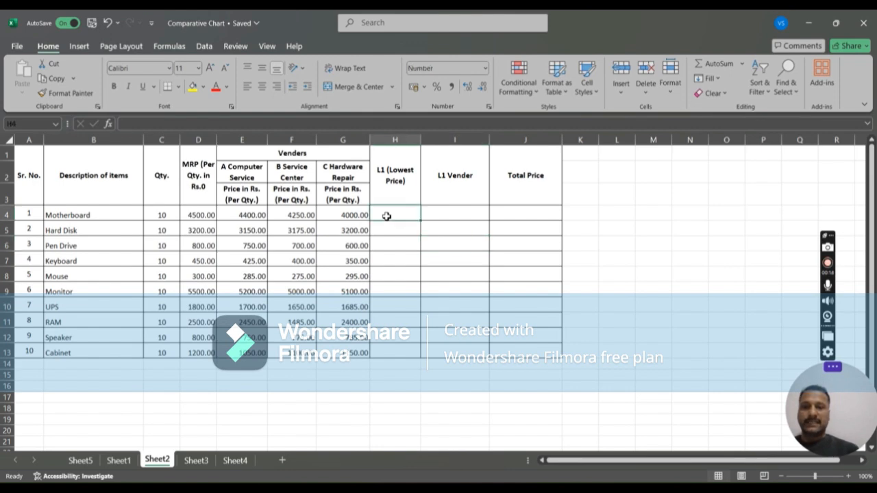
type("=mi")
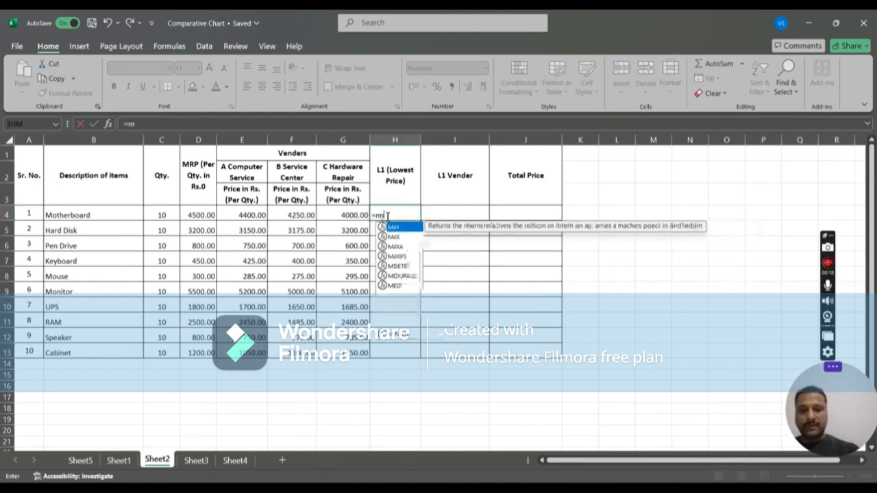
type("n(")
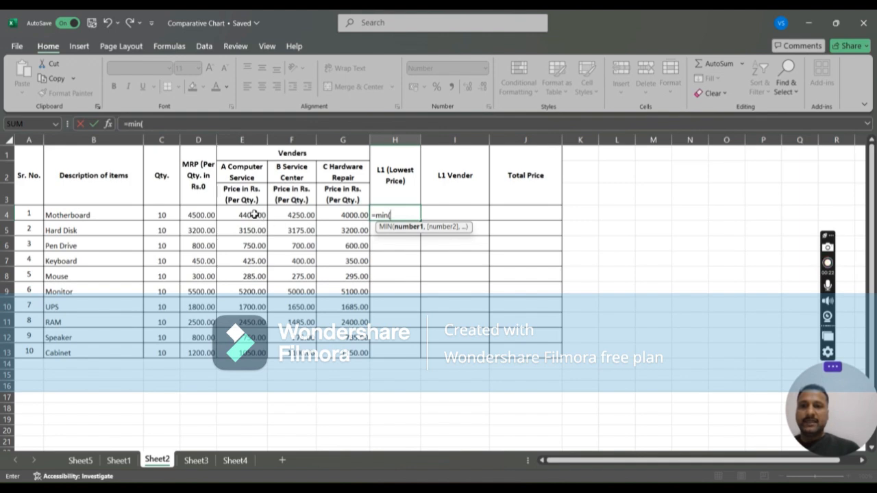
left_click(253, 215)
left_click_drag(252, 215, 340, 214)
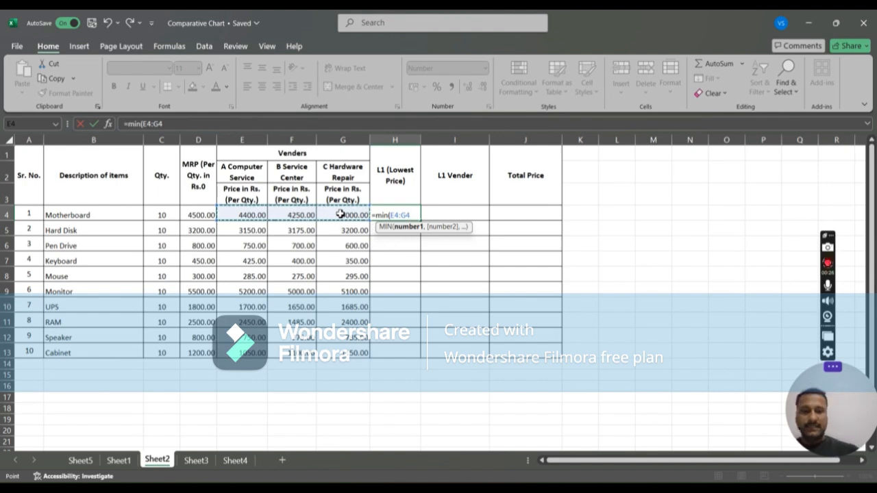
type(")")
key("Return")
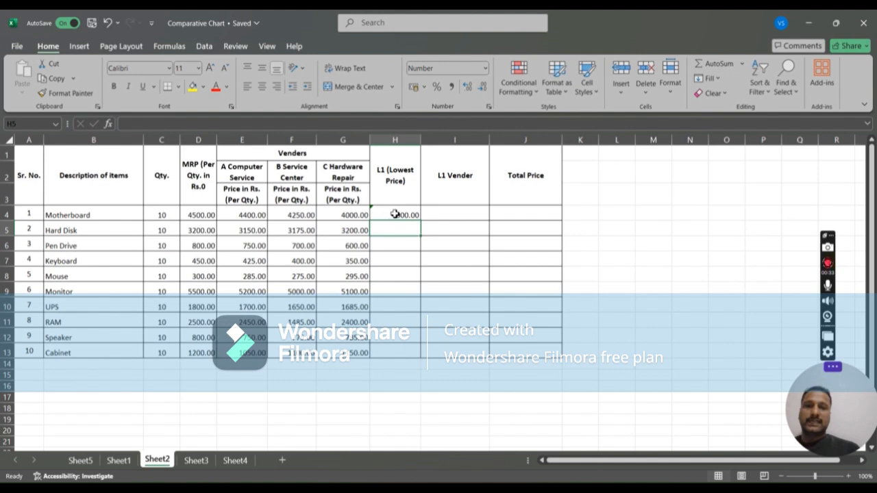
Enter =MIN(E5:G5) in H5 to get the Hard Disk's lowest vendor price
type("=min")
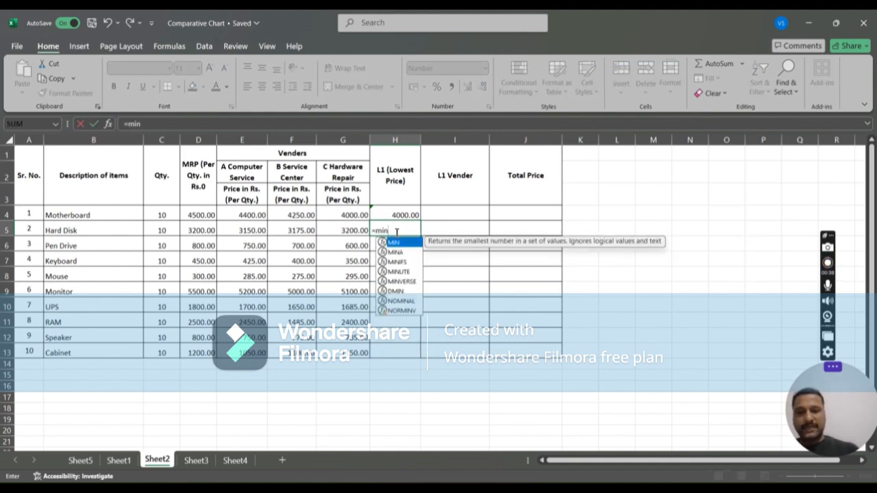
type("(")
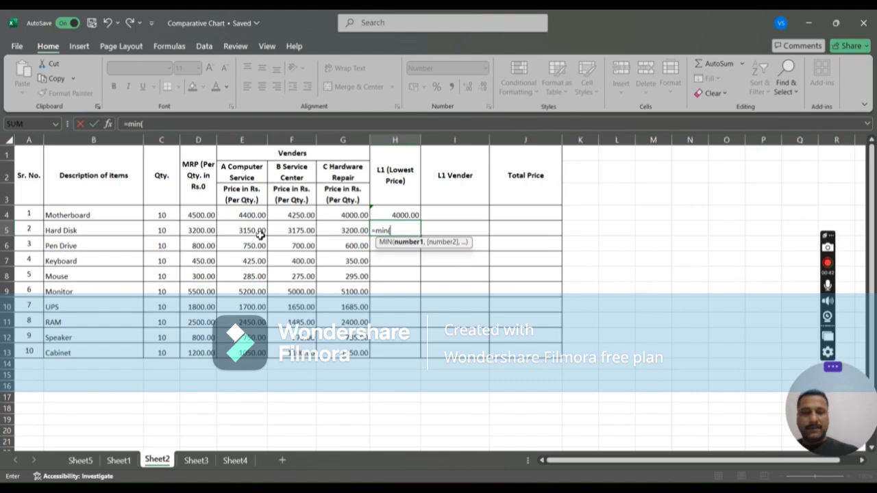
type("e5")
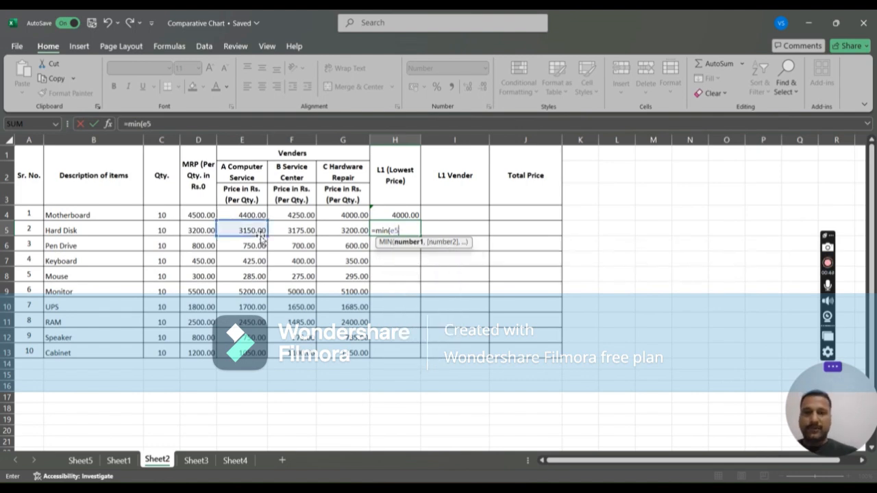
type(":")
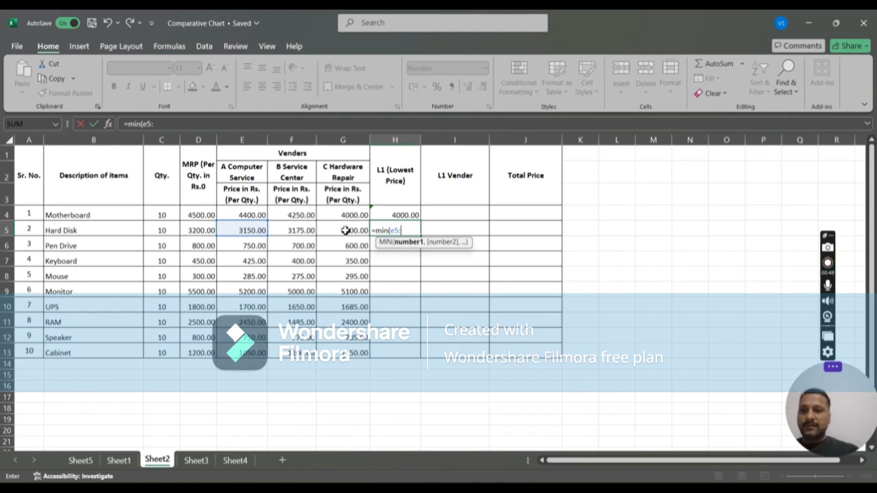
type("g5")
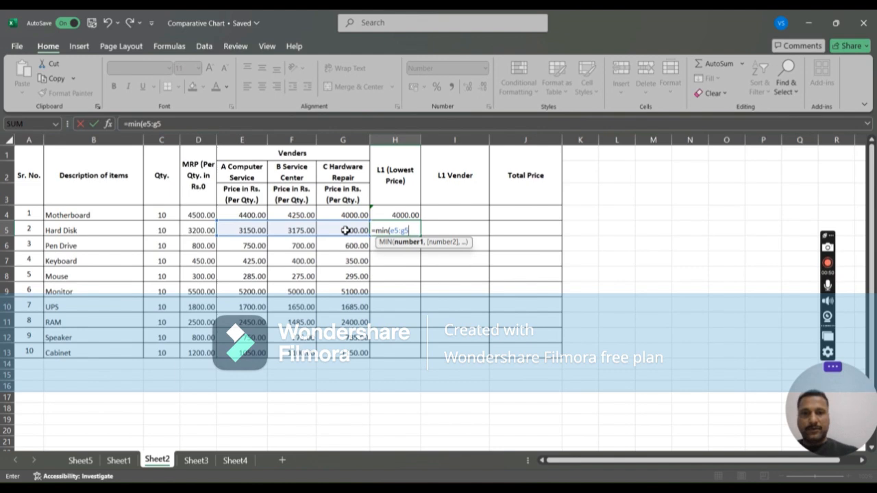
type(")")
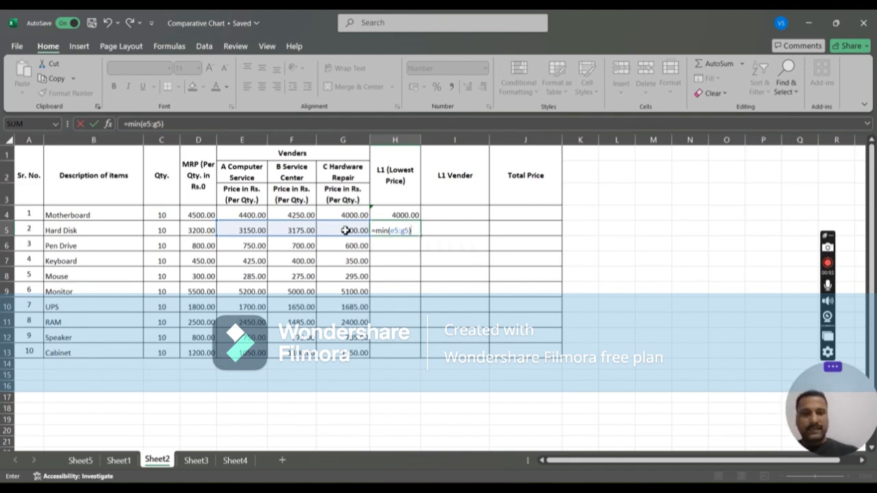
key("Return")
Fill the lowest-price formula from H5 down to H13 for the remaining items
left_click(403, 231)
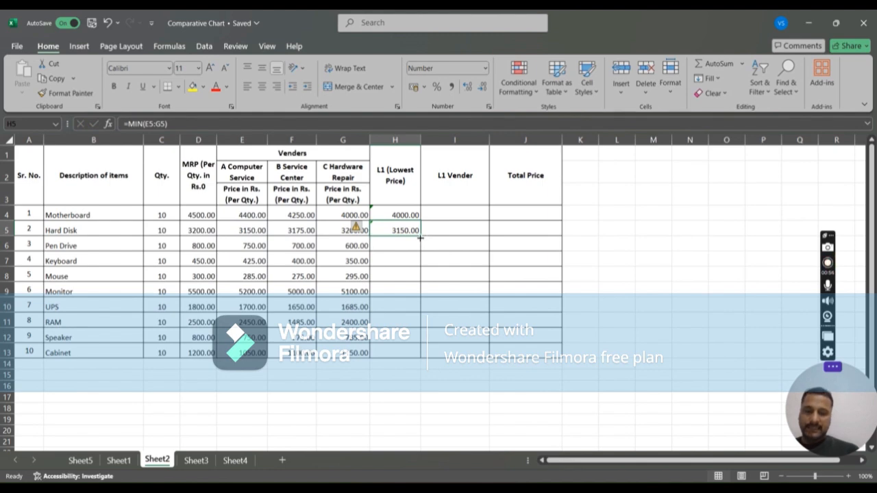
left_click_drag(420, 238, 421, 352)
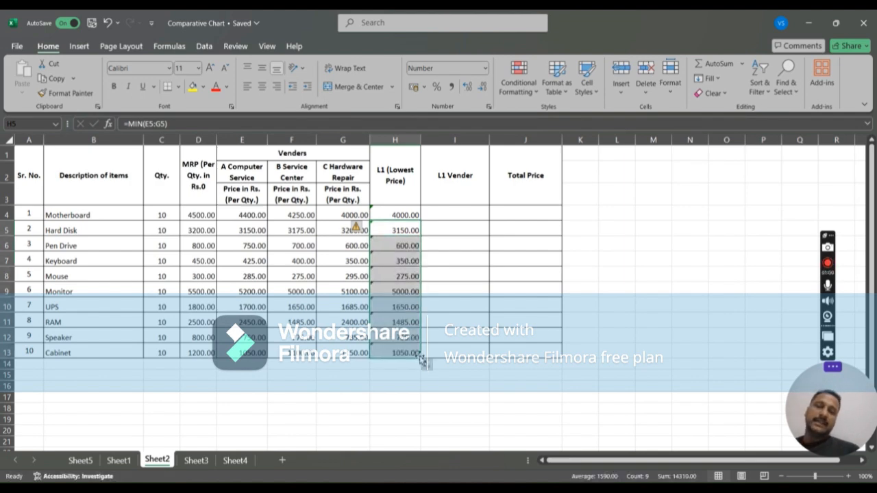
left_click(414, 374)
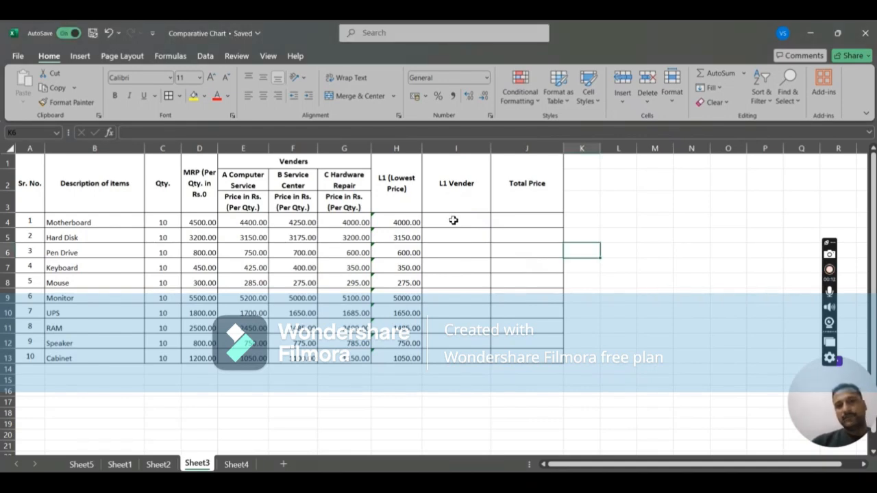
On Sheet3, start an IF formula in I4 that tests H4=E4 and returns "A Computer Service" when true
left_click(454, 220)
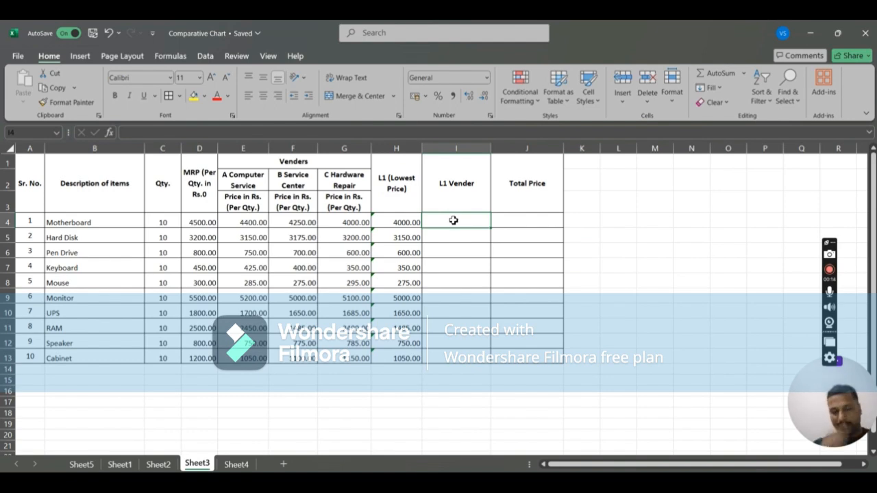
type("=")
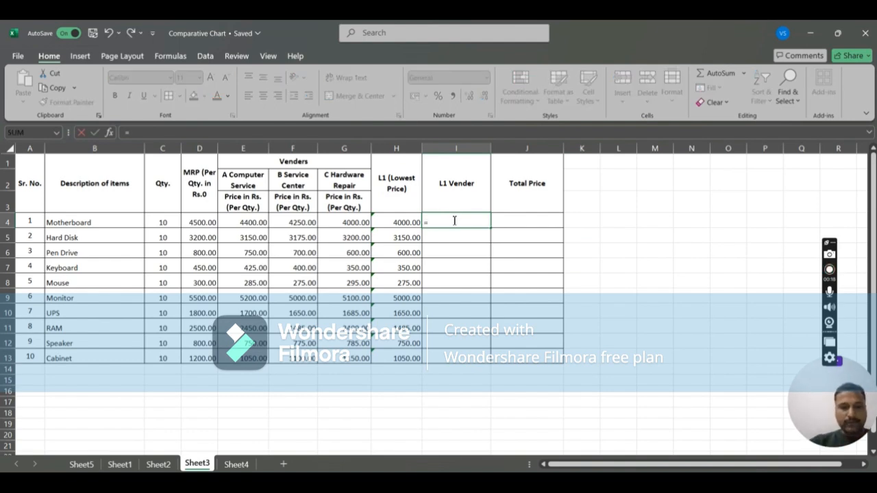
type("if")
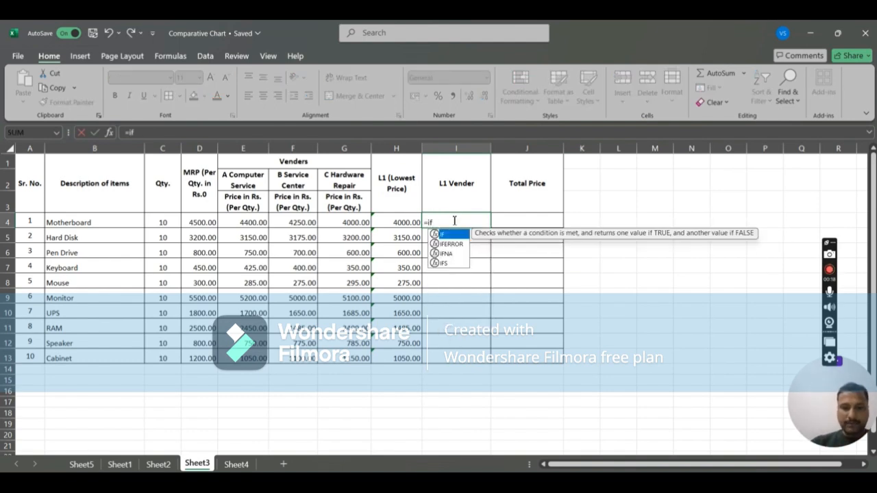
type("(")
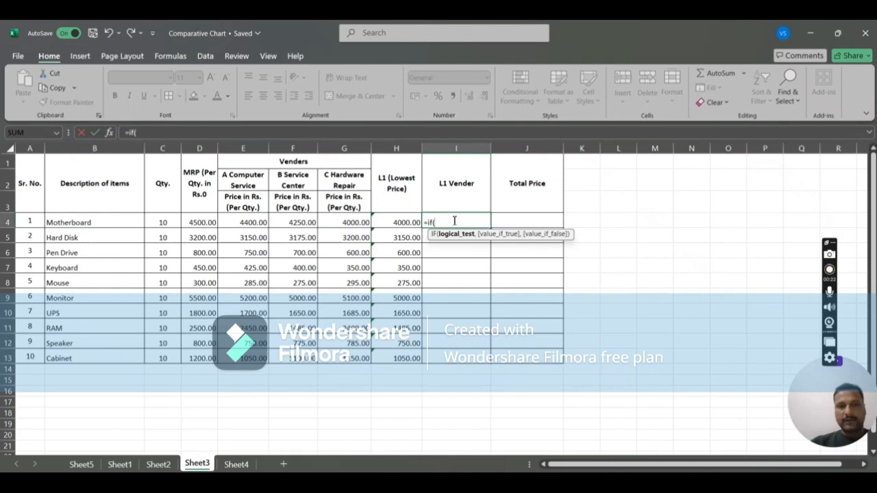
left_click(396, 223)
type("=")
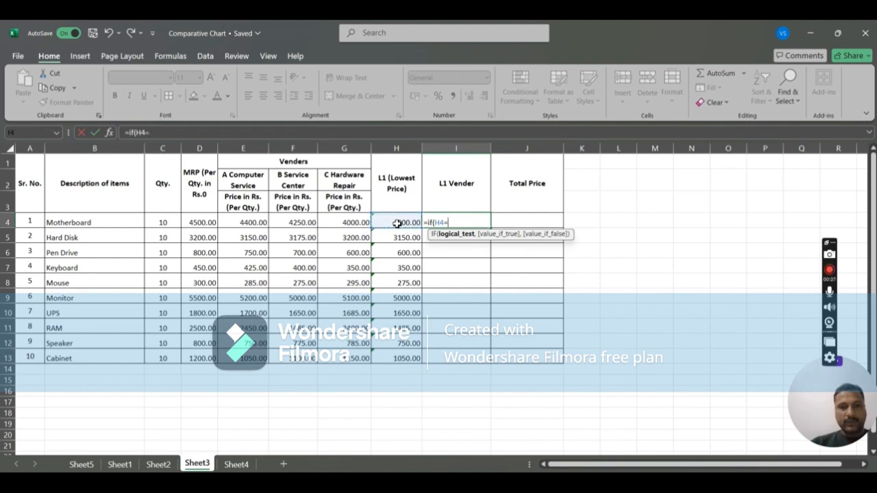
left_click(259, 223)
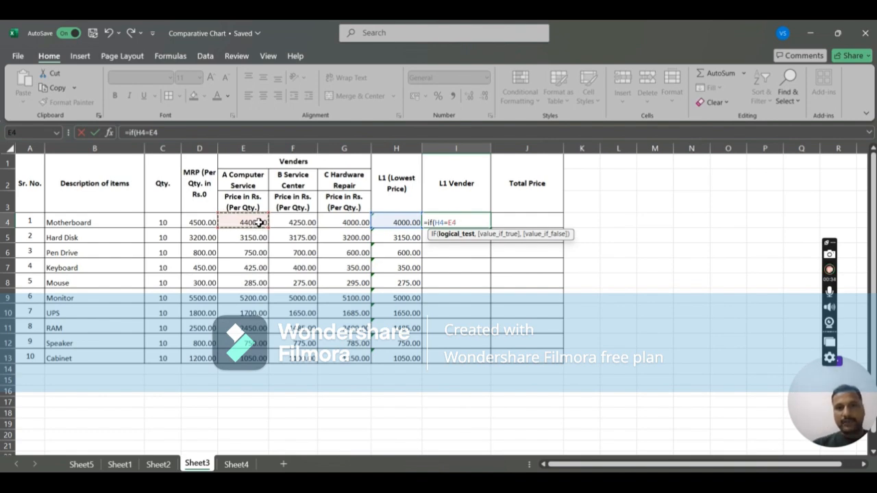
type(",")
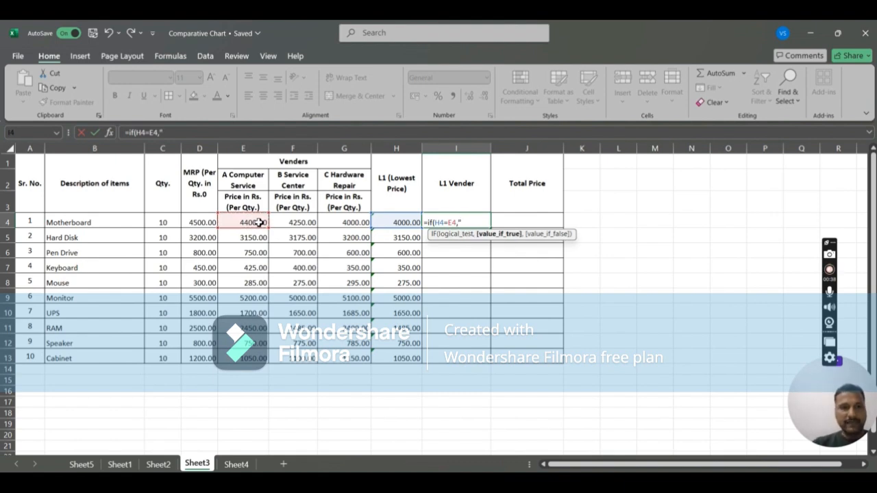
type("\"A")
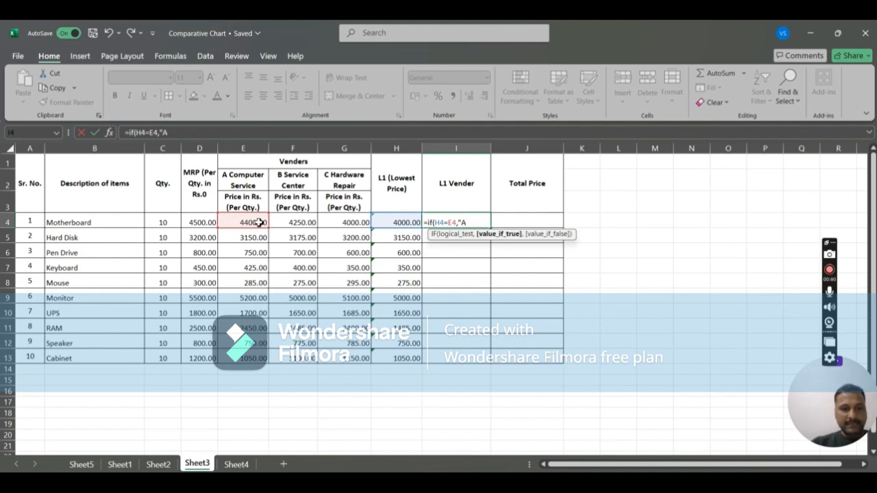
type(" Computer Service")
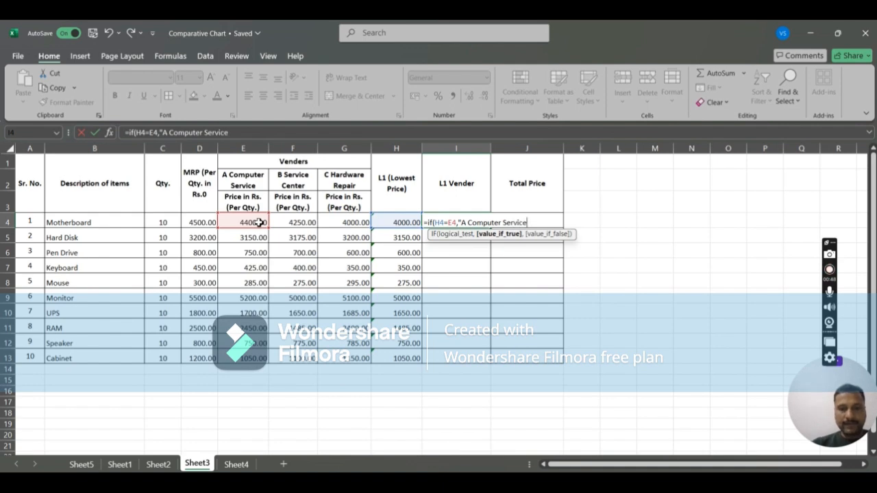
type("\"")
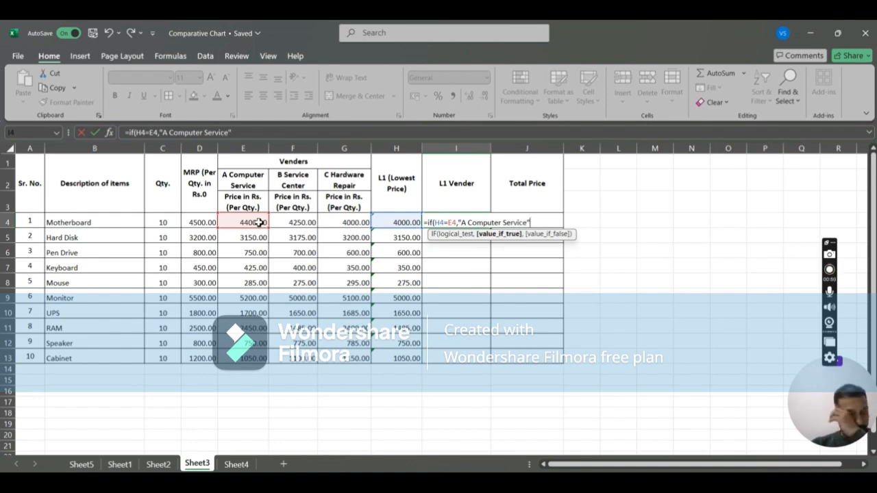
Nest a second IF as the false result in I4, testing H4=F4 and returning "B Service center" when true
type(",")
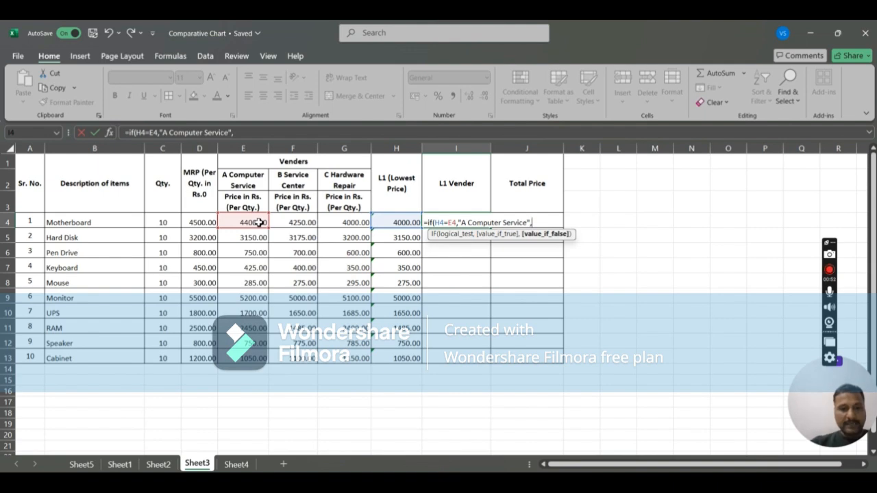
type("if")
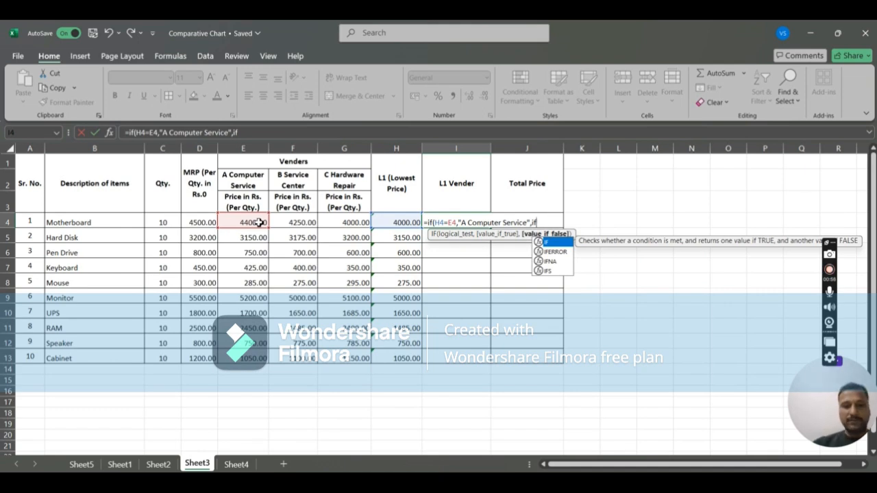
type("(")
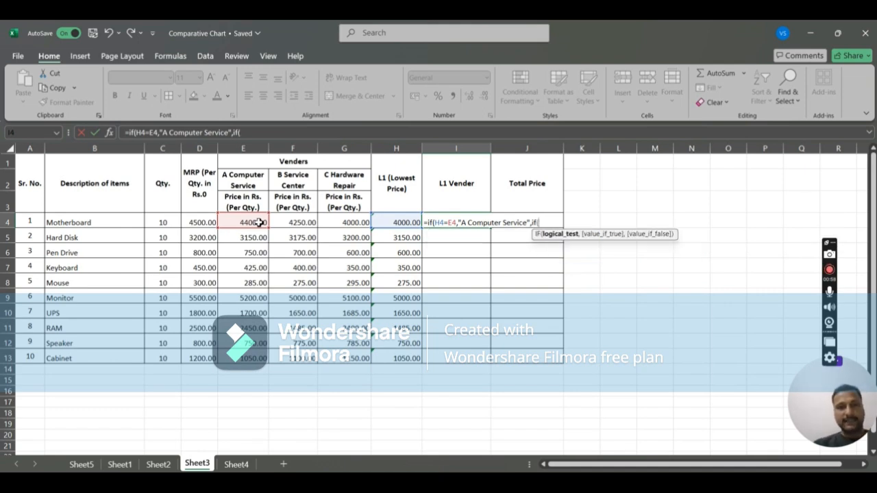
left_click(395, 223)
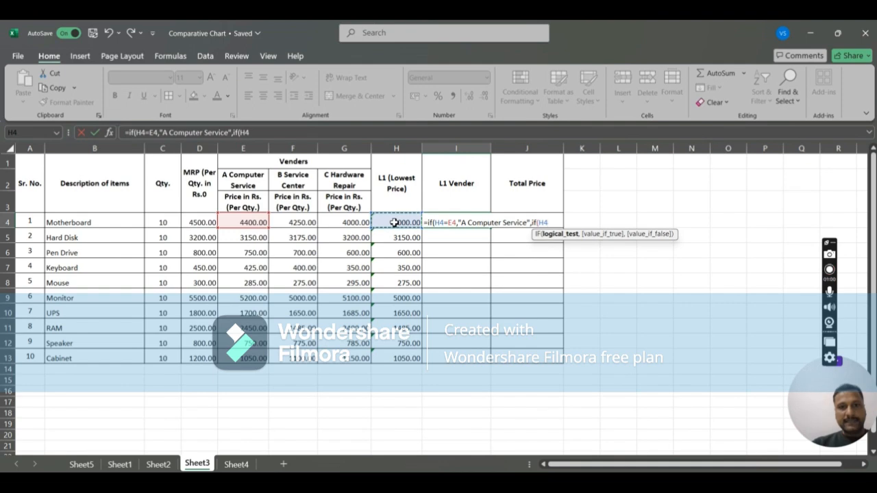
type("=")
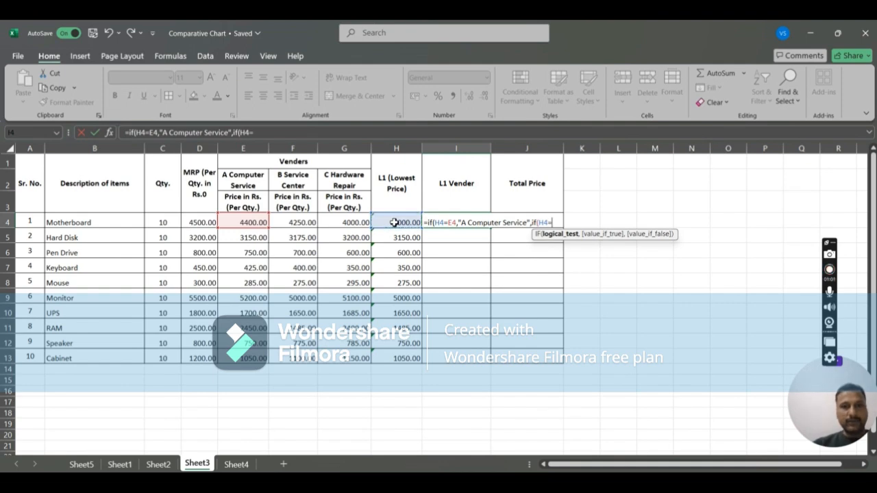
left_click(305, 221)
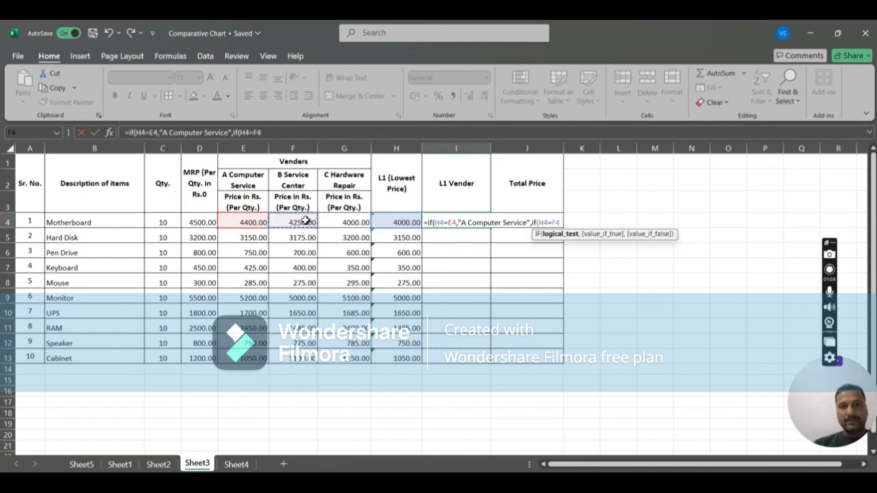
type(",")
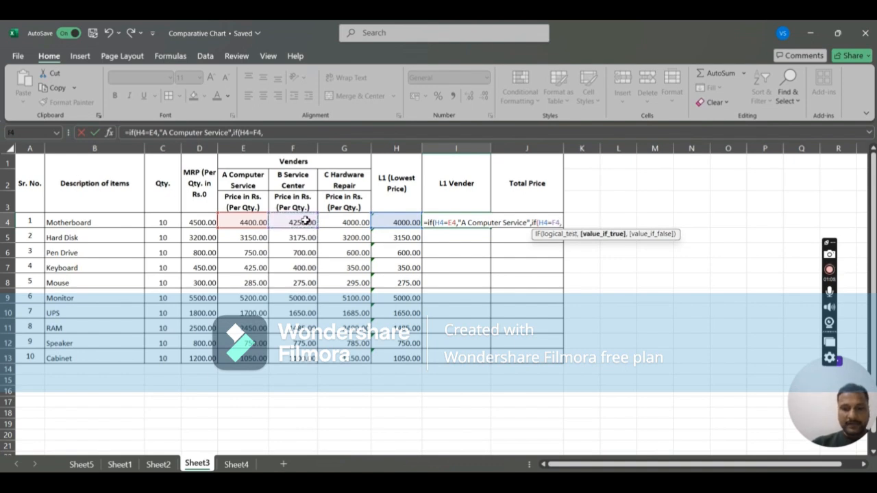
type("\"B")
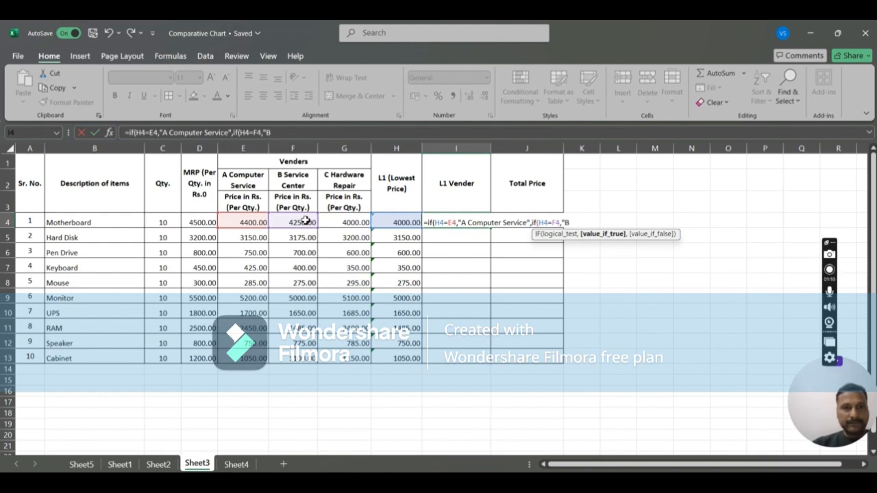
type(" Service")
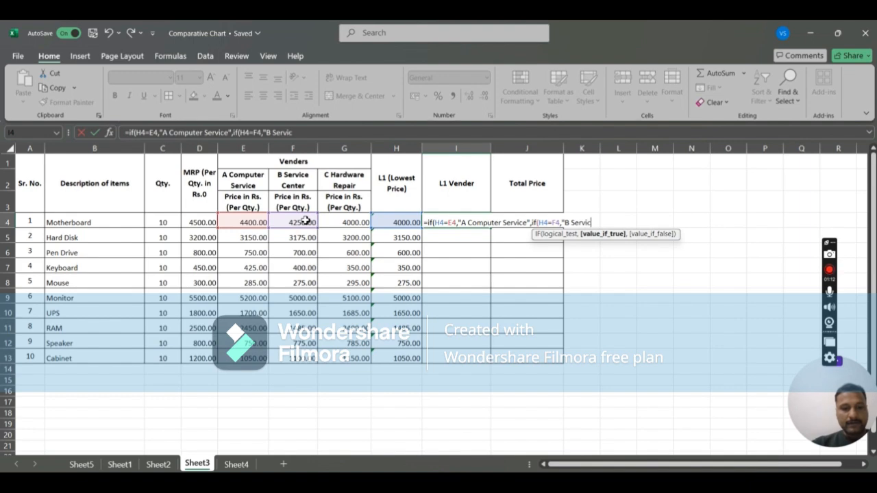
type(" center")
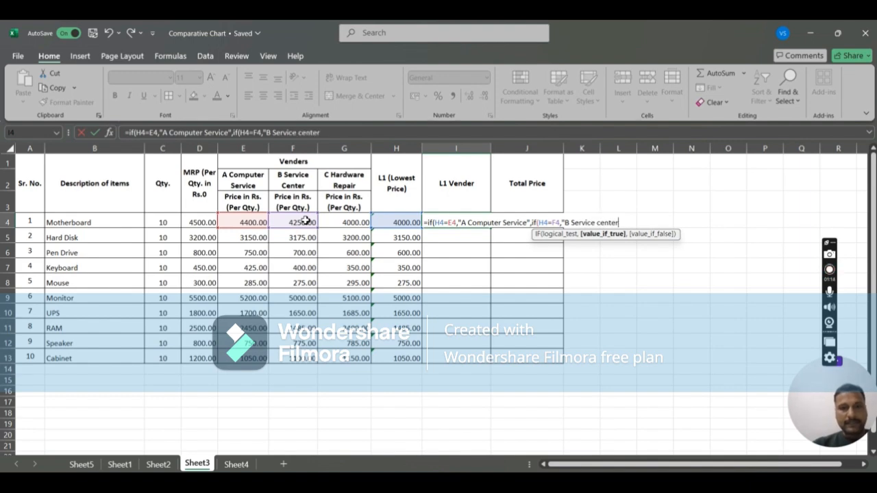
Nest a third IF in I4 testing H4=G4 and returning "C Hardware Repair", close all three IFs, and enter the formula
type("\",i")
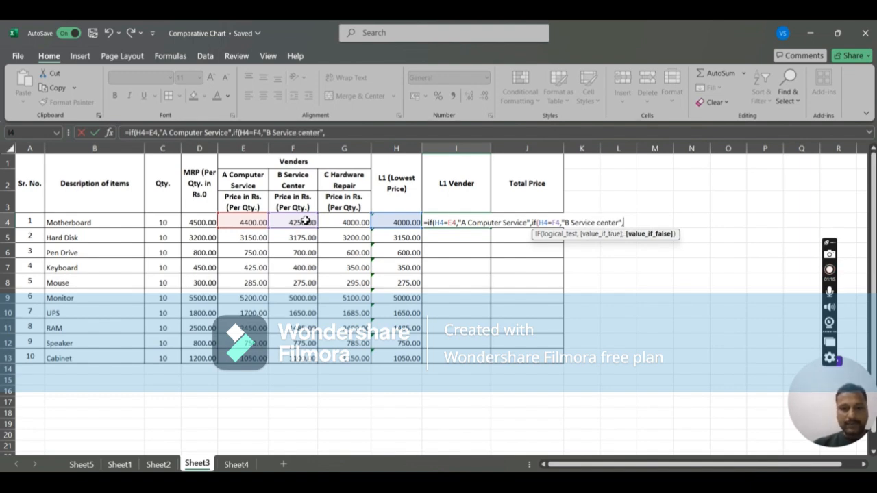
type("f(")
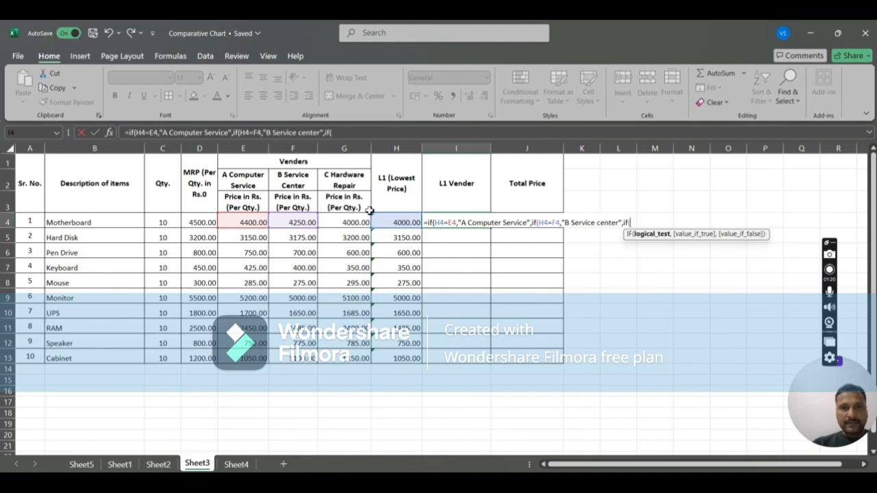
left_click(384, 225)
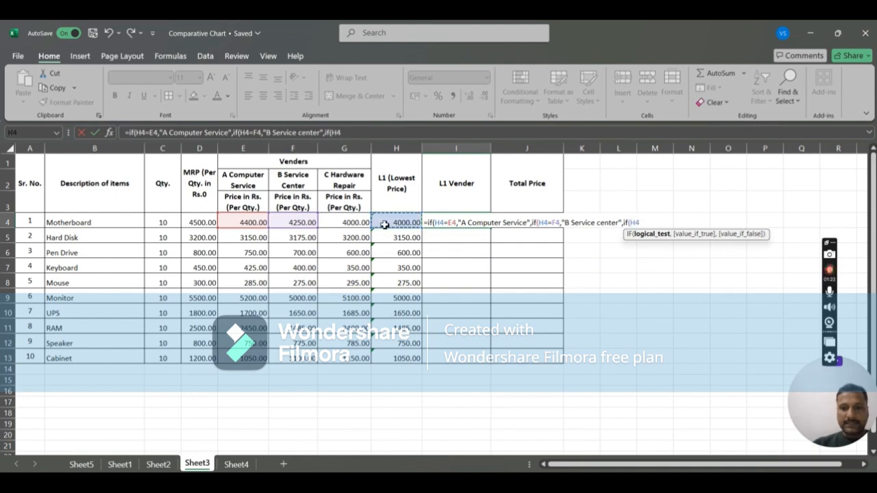
type("=")
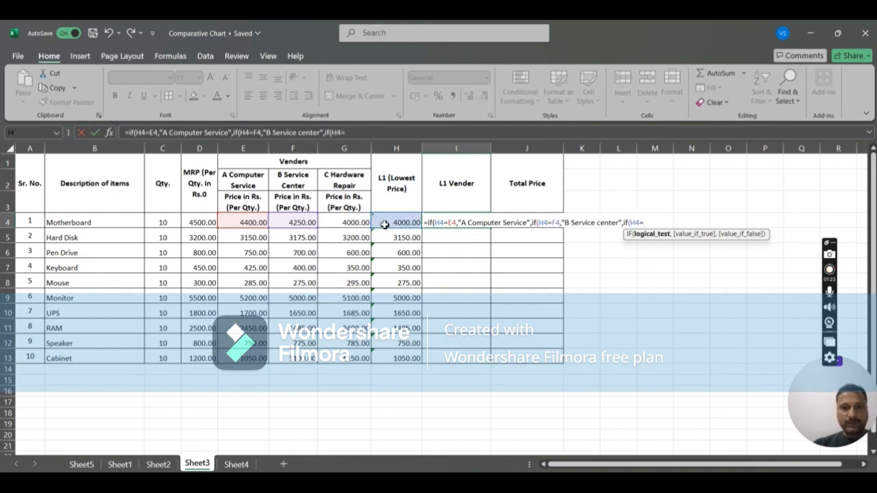
left_click(348, 224)
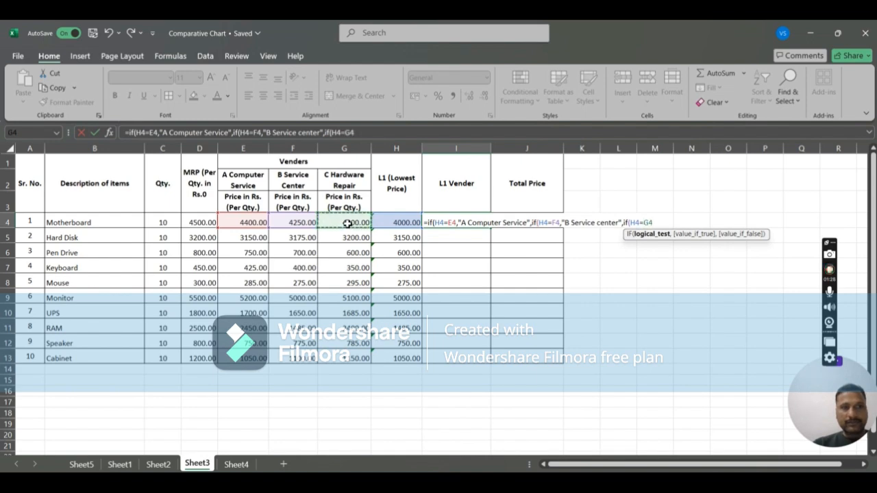
type(",\"")
type("C")
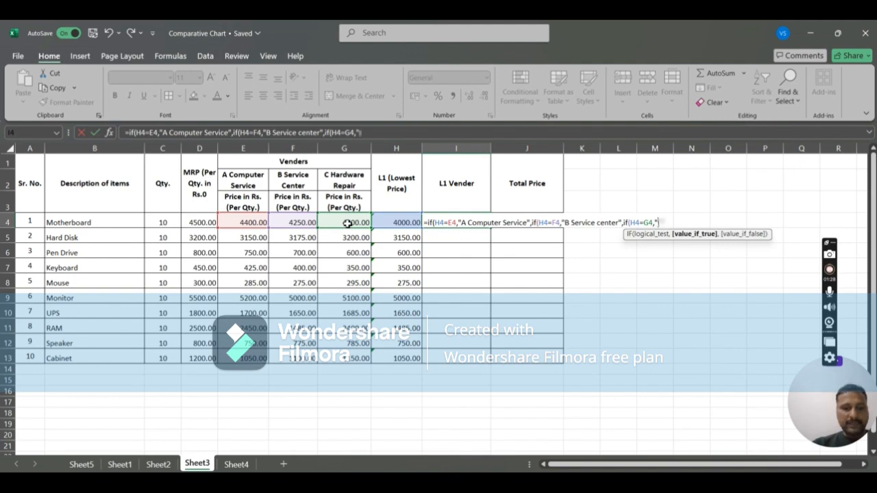
type(" Hardware Repai")
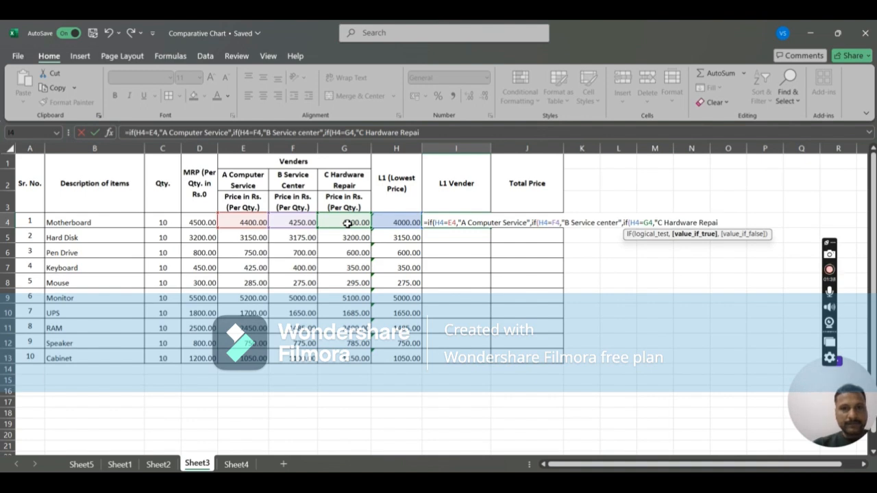
type("r\"")
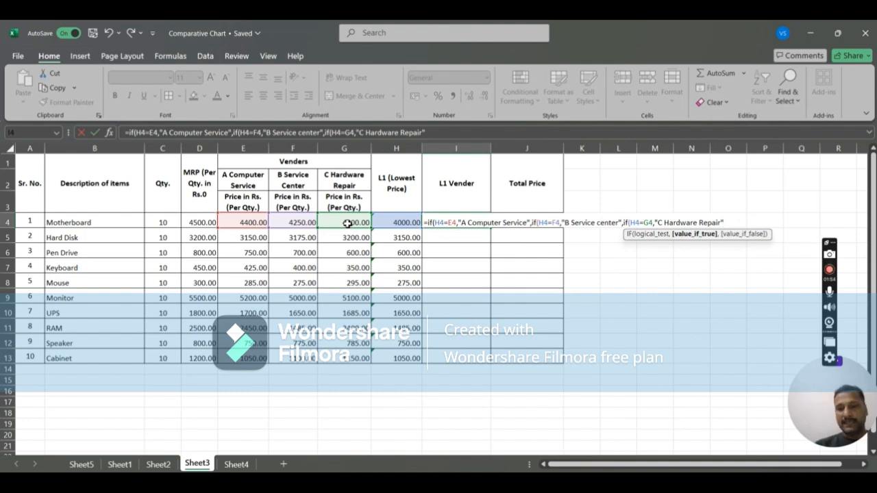
type(")")
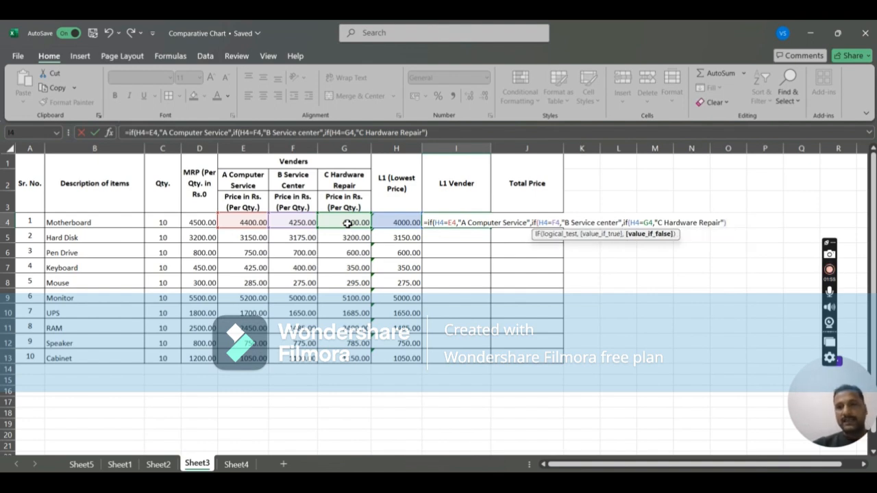
type("))")
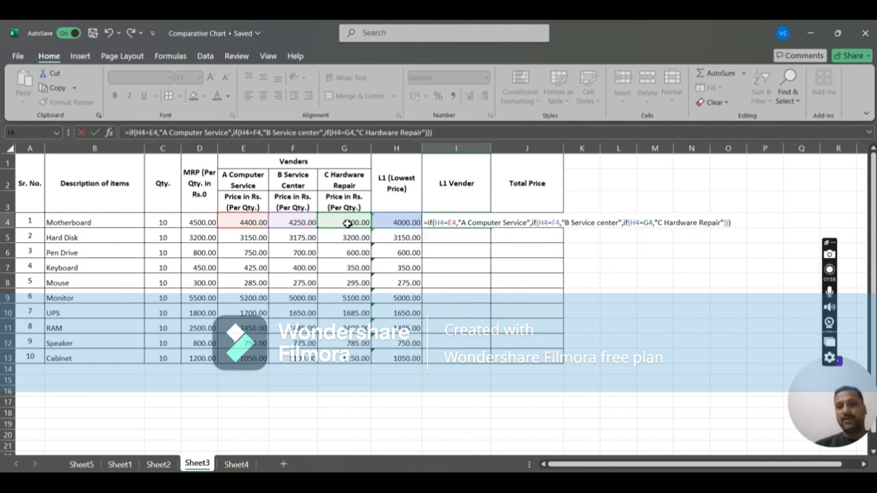
key("Return")
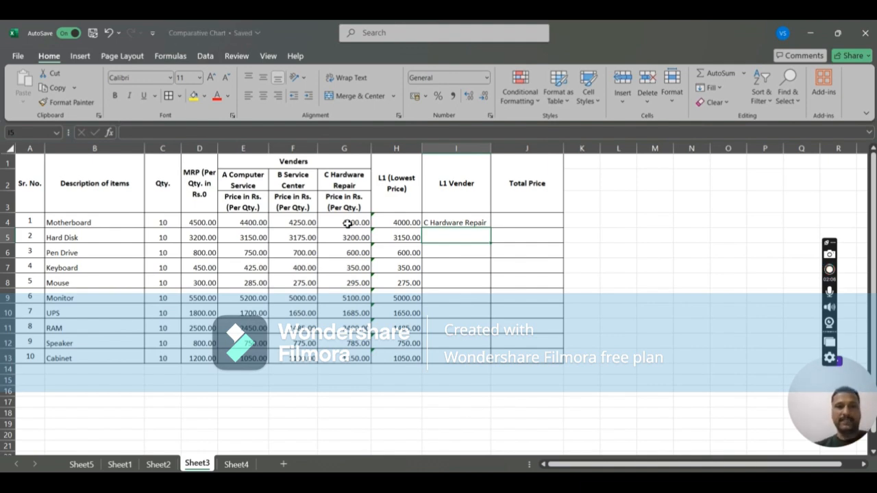
Fill the L1 vendor formula from I4 down to I13 for the remaining items
left_click(460, 220)
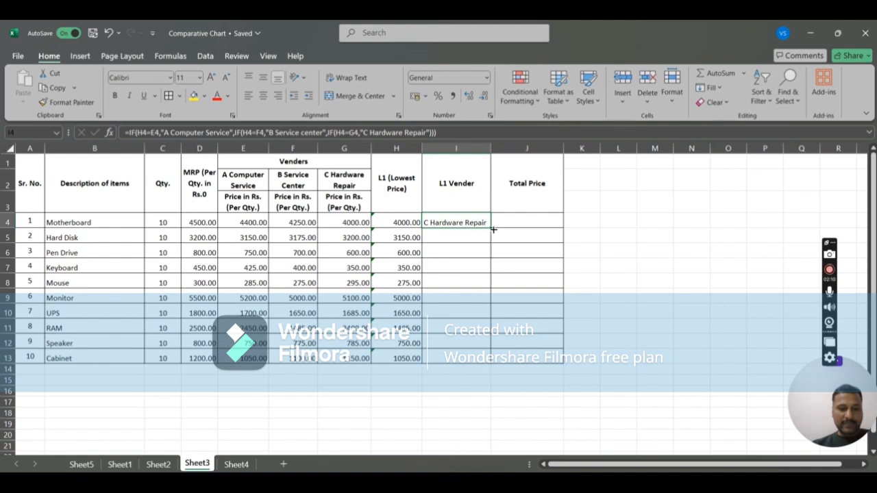
left_click_drag(494, 230, 488, 363)
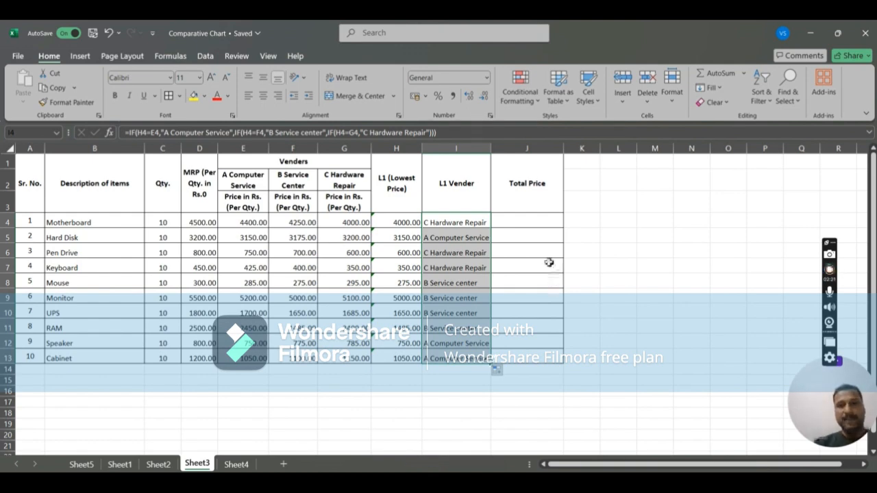
Enter =C4*H4 in J4 as the Motherboard's total price and fill the formula down to J13
left_click(535, 222)
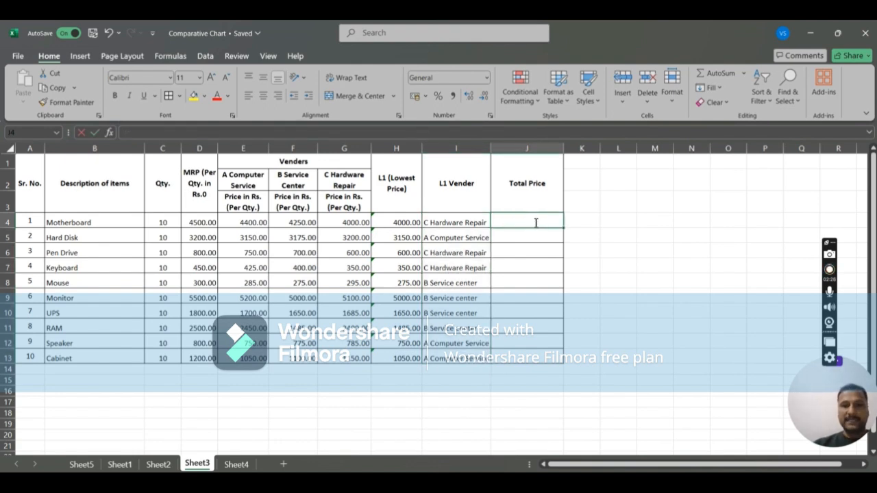
type("=")
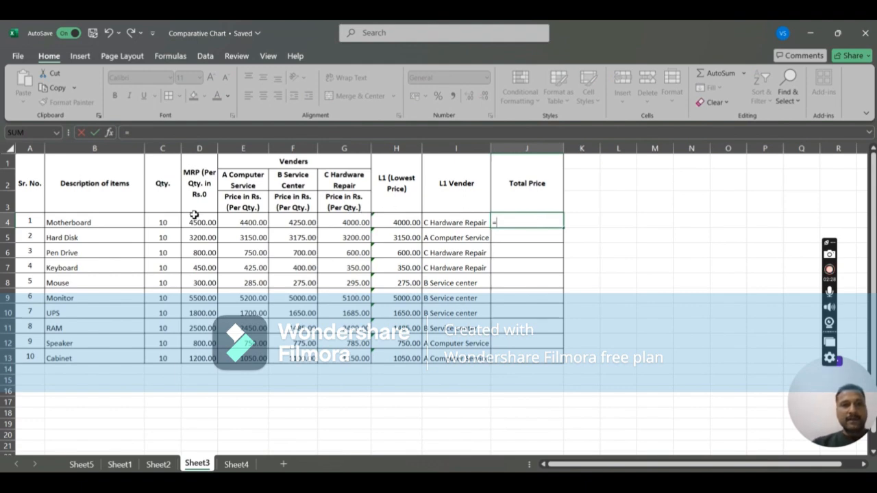
left_click(168, 222)
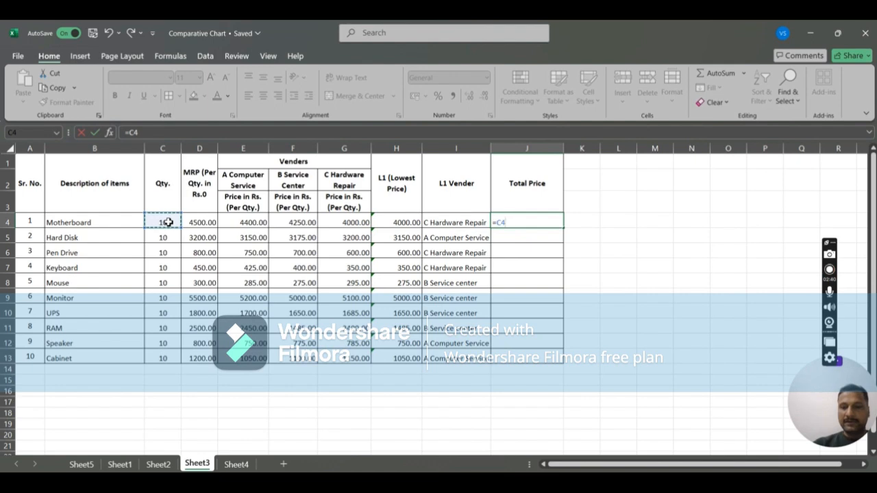
type("*")
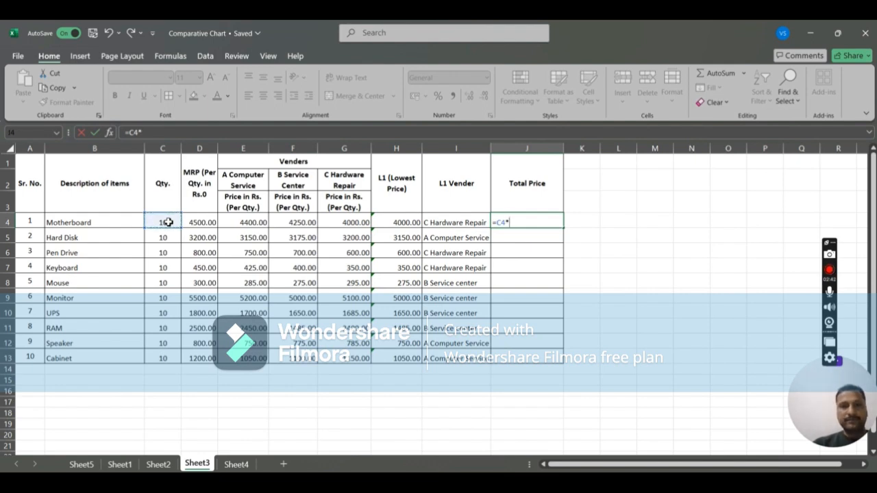
left_click(396, 222)
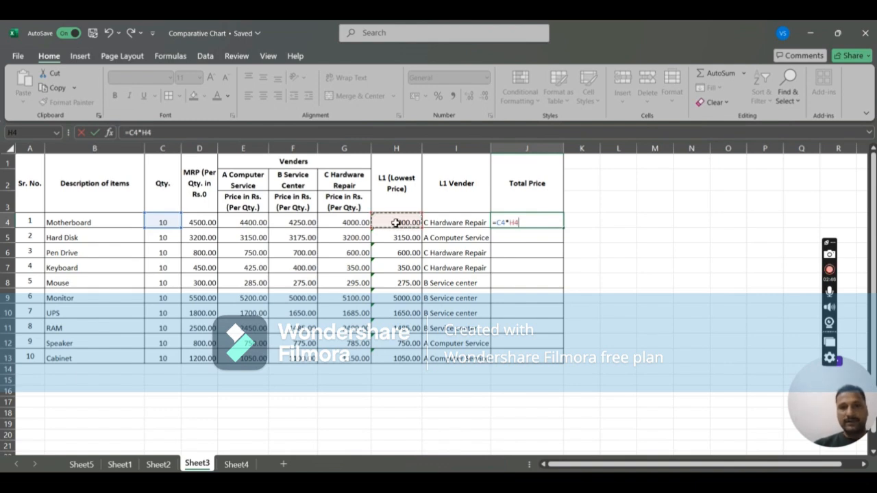
key("Return")
left_click(518, 222)
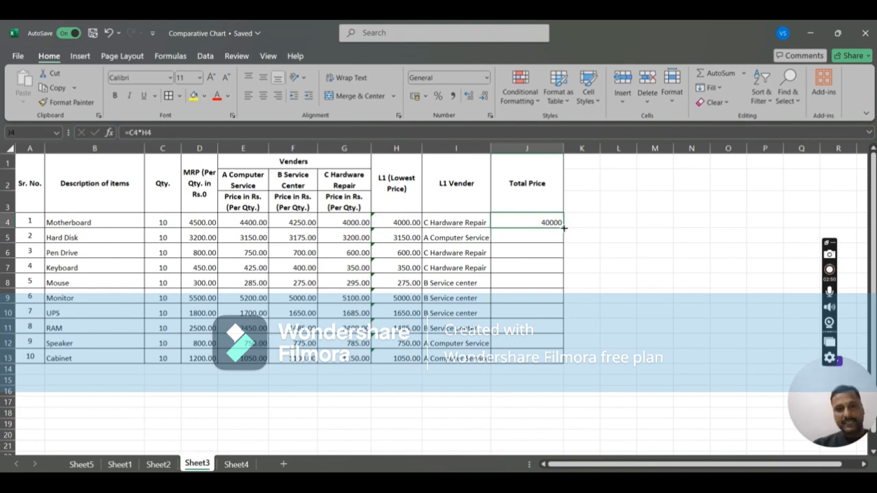
left_click_drag(563, 228, 560, 366)
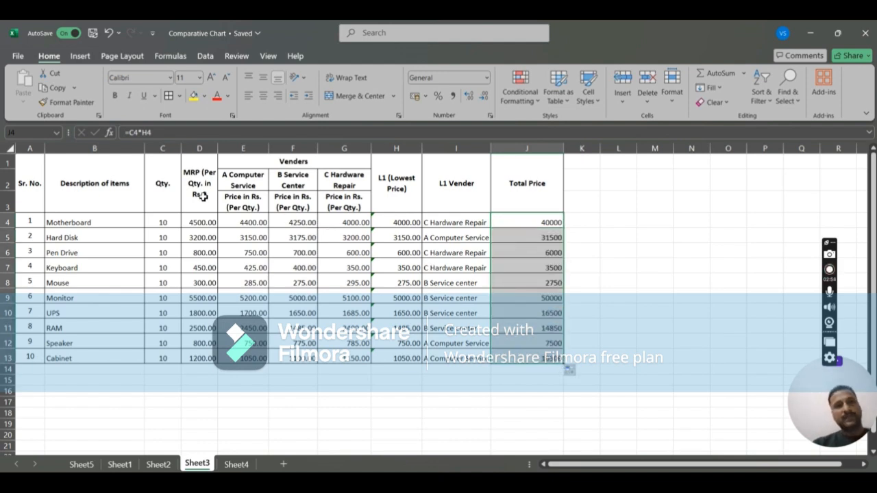
Format the total prices in J4:J13 as Number with 2 decimal places
left_click(230, 118)
left_click(305, 118)
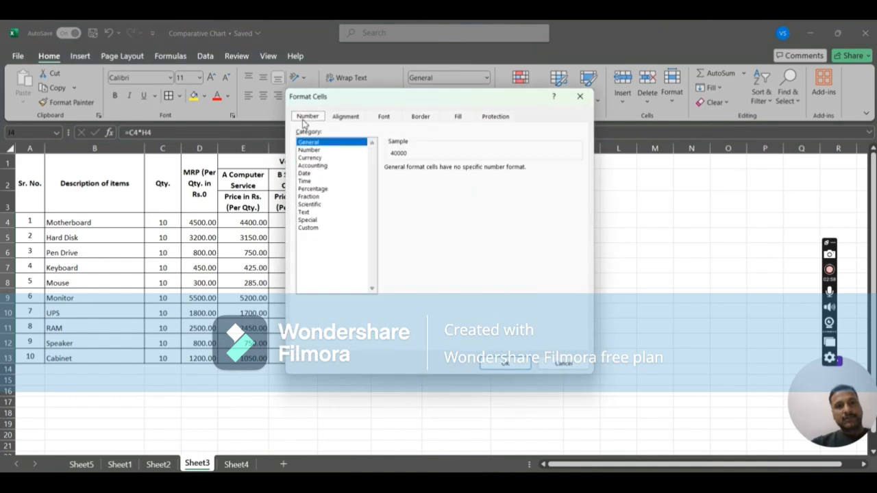
left_click(313, 150)
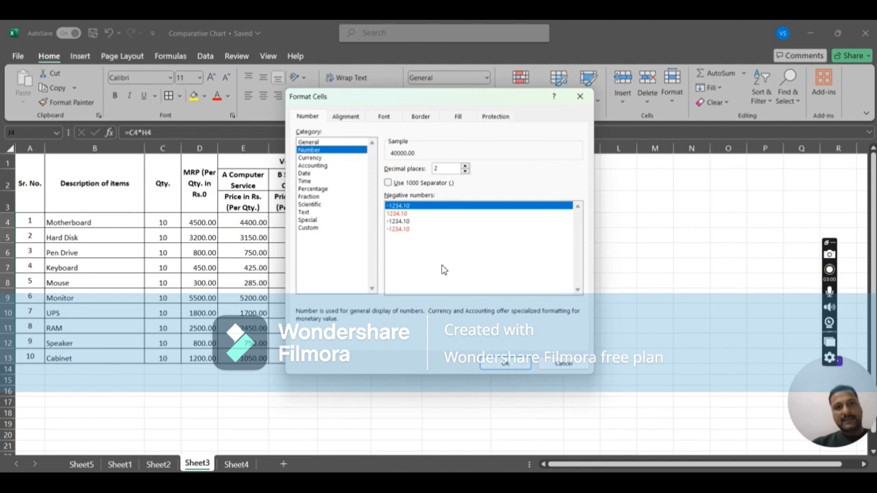
left_click(493, 365)
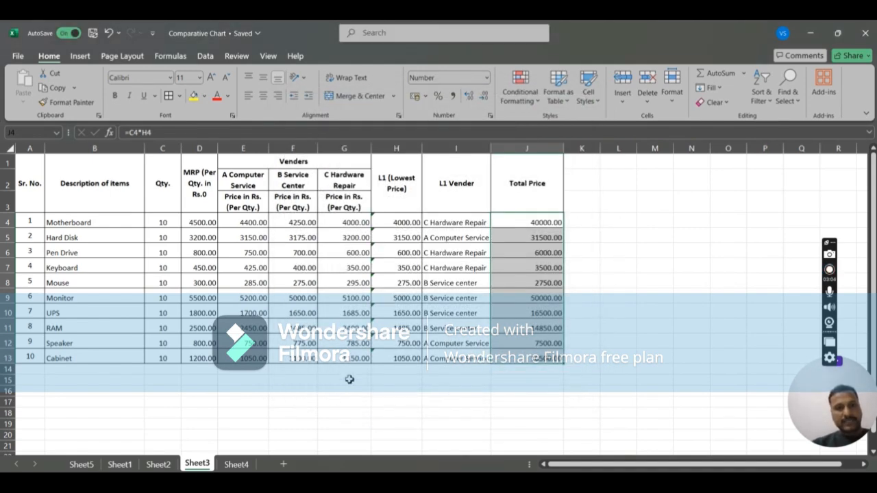
Enter =sum(J4:J13) in J14 as the grand total of the Total Price column
left_click(507, 371)
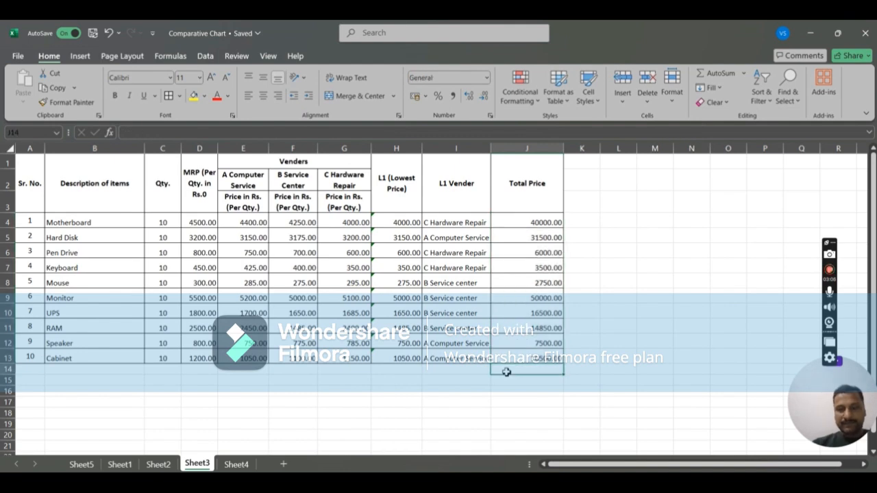
type("=sum")
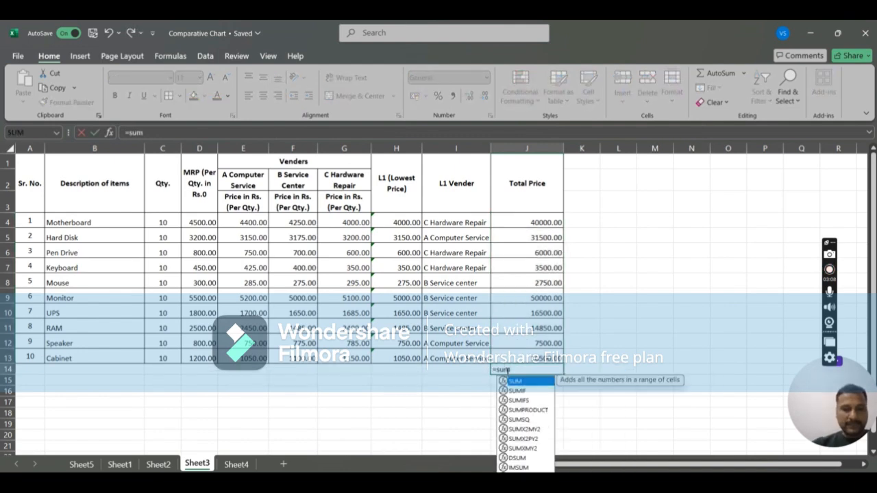
type("(")
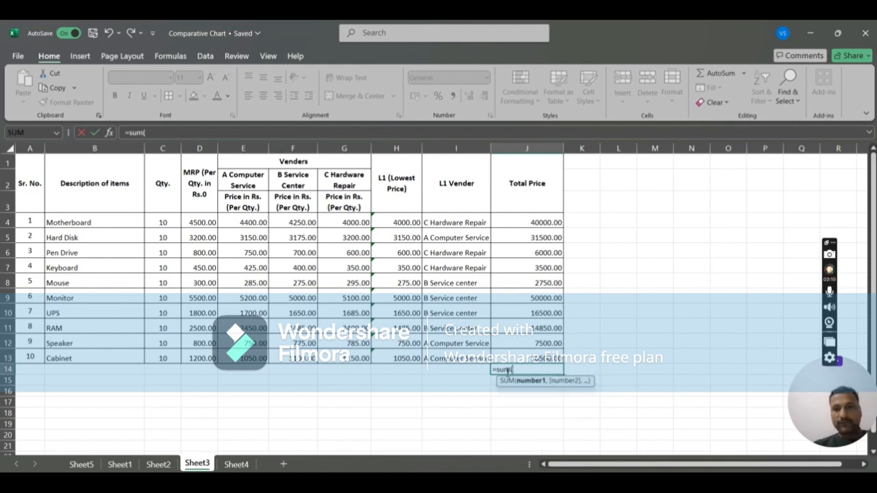
left_click(546, 222)
left_click_drag(546, 223, 547, 357)
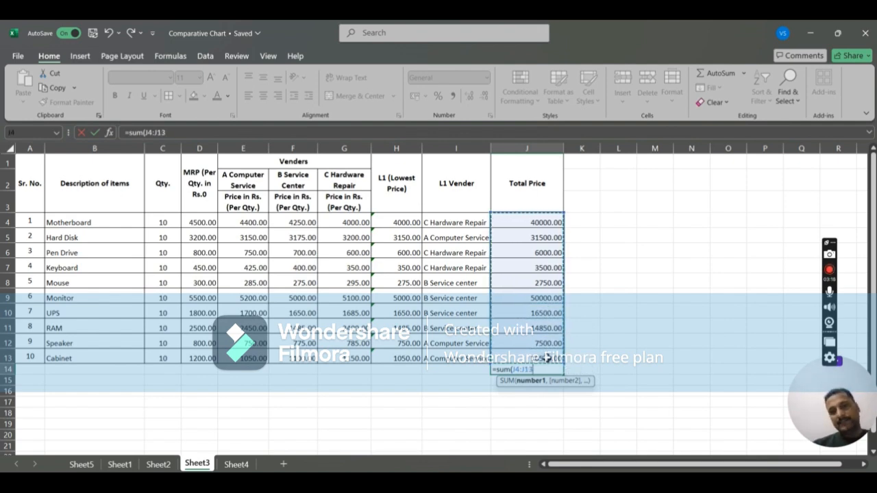
type(")")
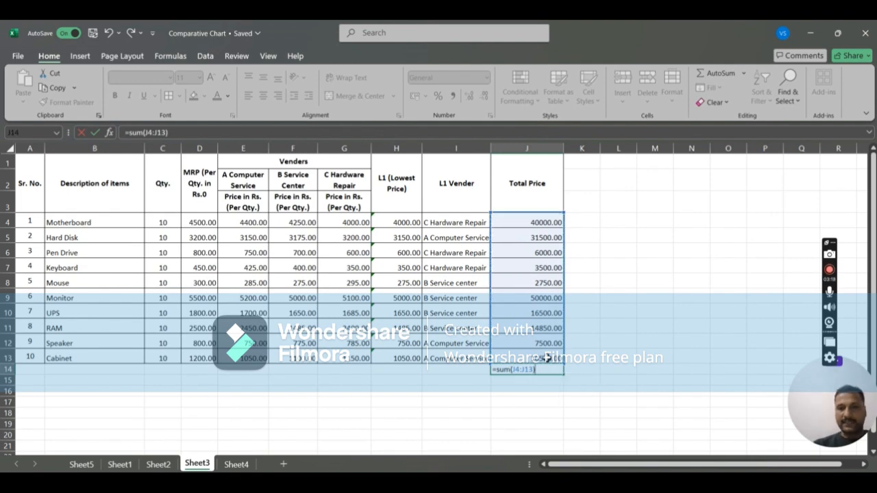
key("Return")
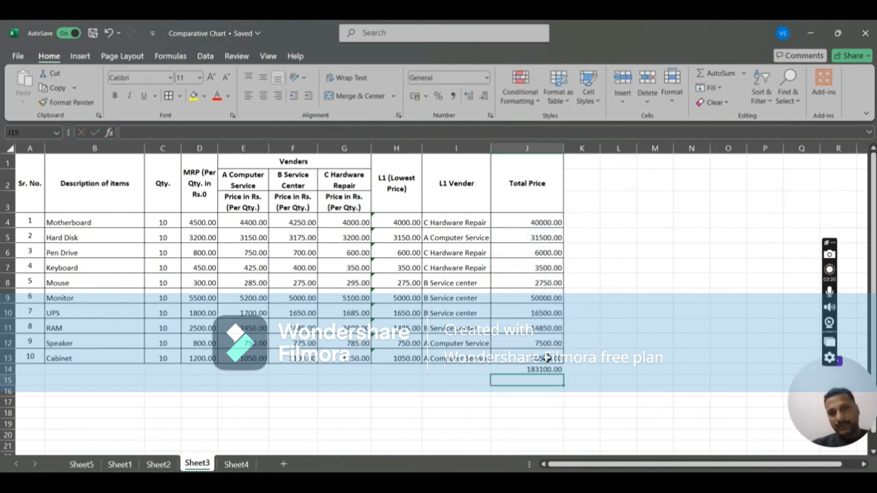
Enter the label "Total Price =" in H14 on the grand total row
left_click(412, 372)
type("Tot")
type("la")
key("BackSpace")
type("al P")
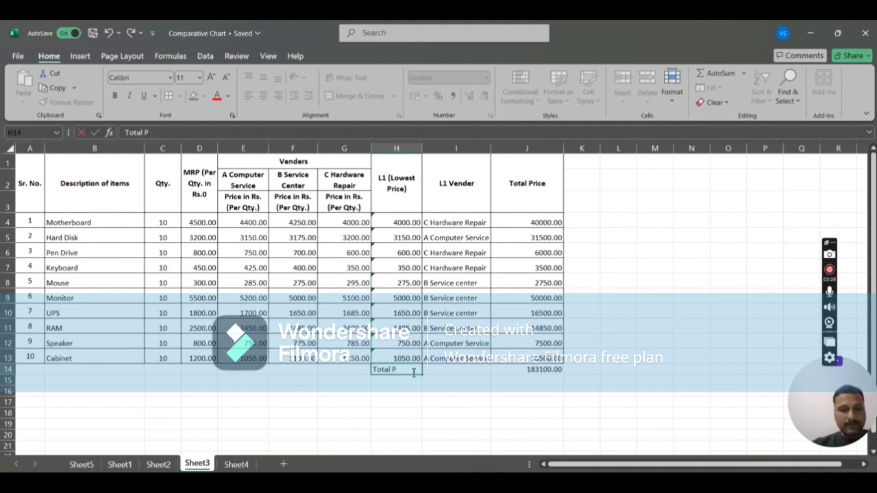
type("rice =")
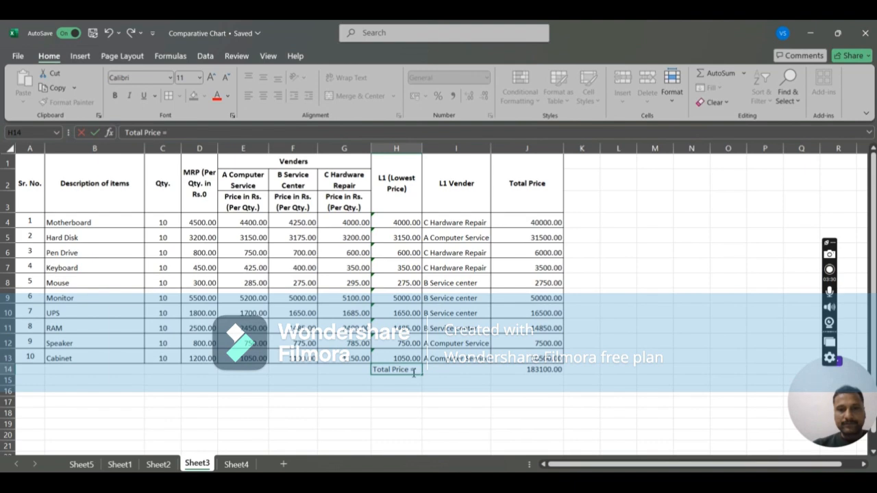
Merge and center A14:I14 around the "Total Price =" label, and add borders to the total row including J14
left_click(474, 368)
left_click_drag(475, 367, 25, 367)
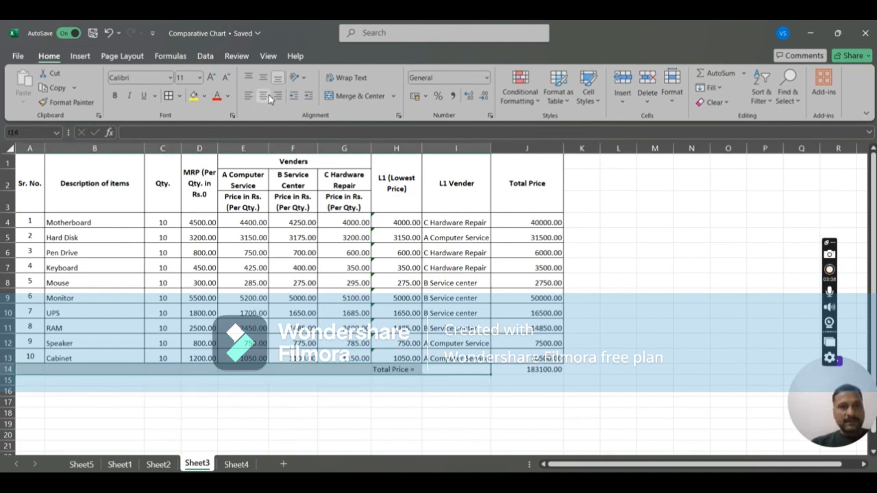
left_click(342, 95)
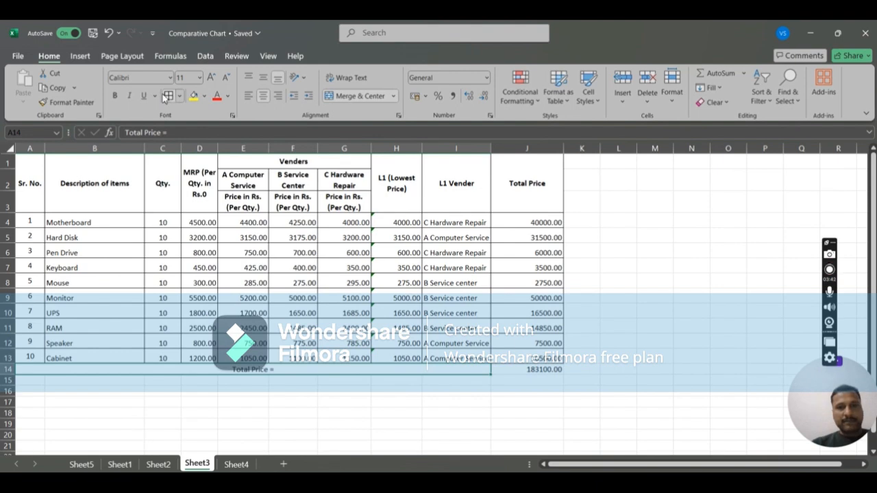
left_click(514, 368)
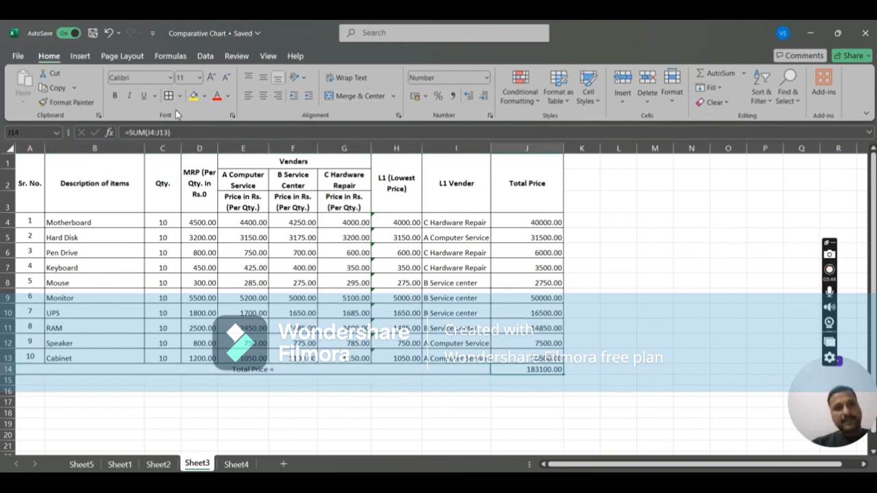
left_click(600, 312)
left_click(629, 270)
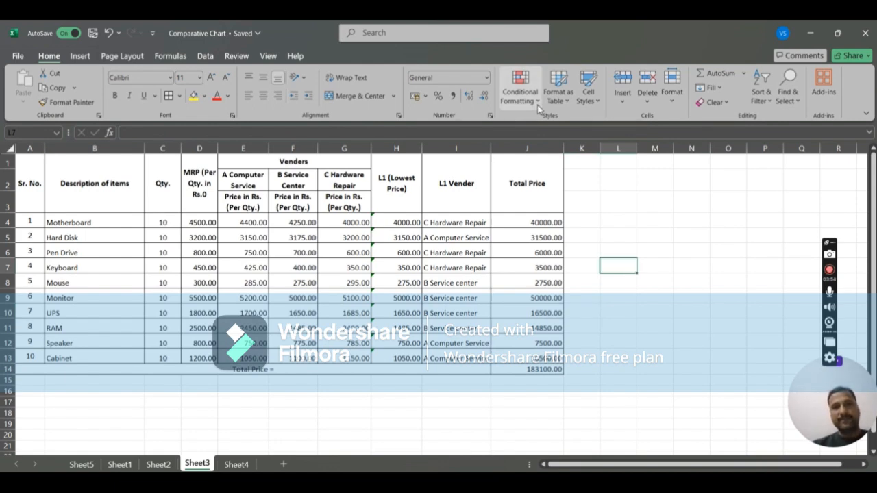
Turn on filtering for the table's header row from the L1 Vendor header
left_click(479, 166)
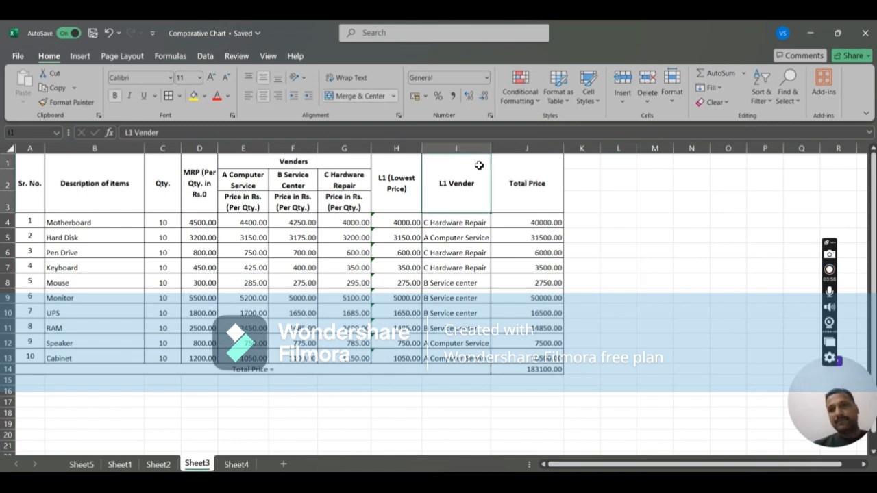
left_click(772, 105)
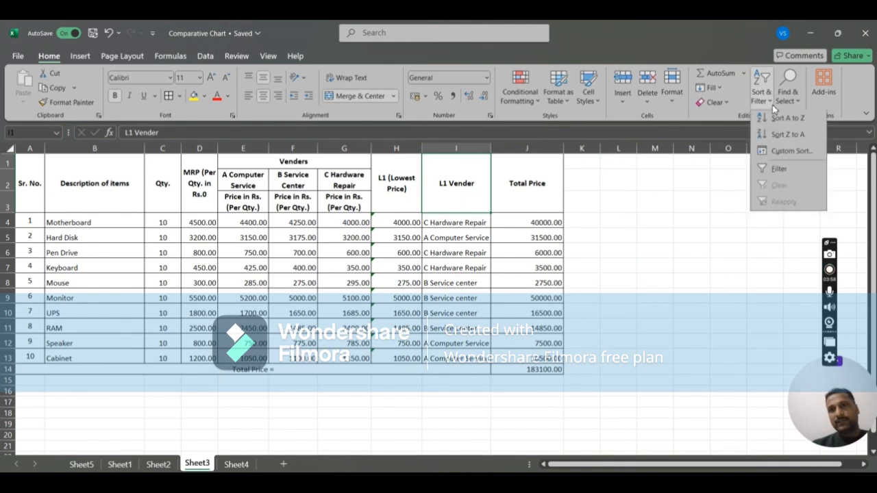
left_click(780, 172)
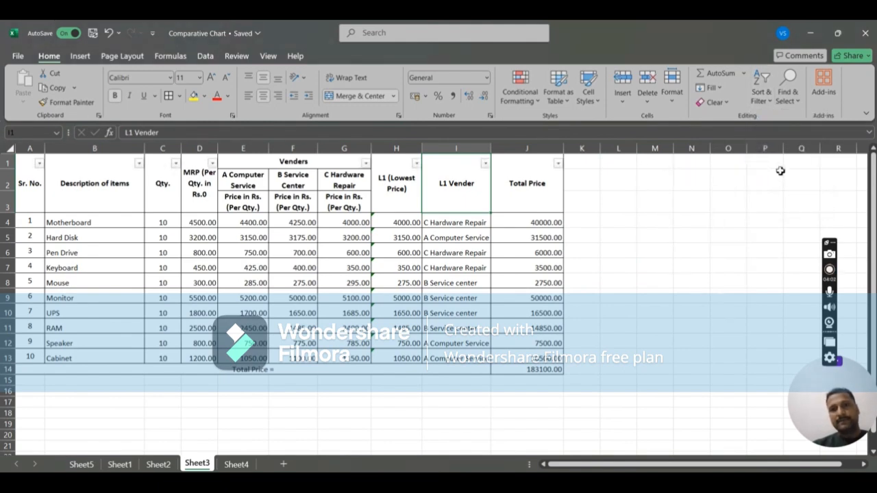
Filter the L1 Vendor column to show only A Computer Service
left_click(485, 164)
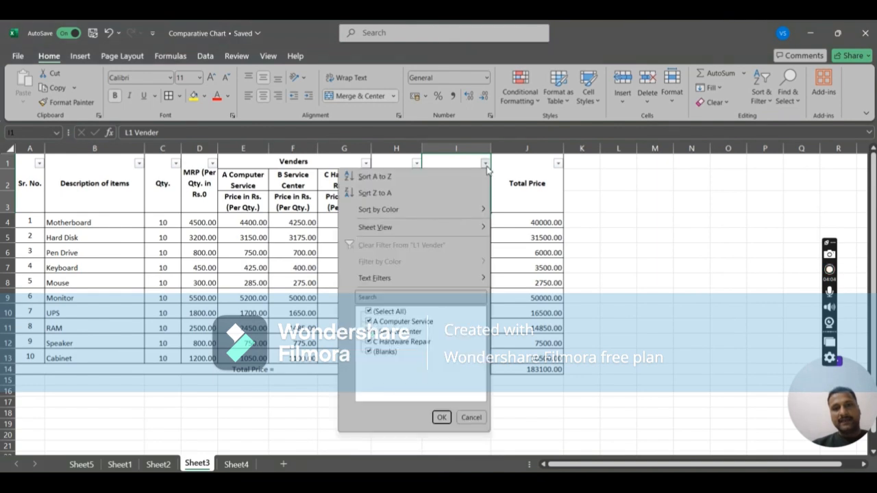
left_click(388, 312)
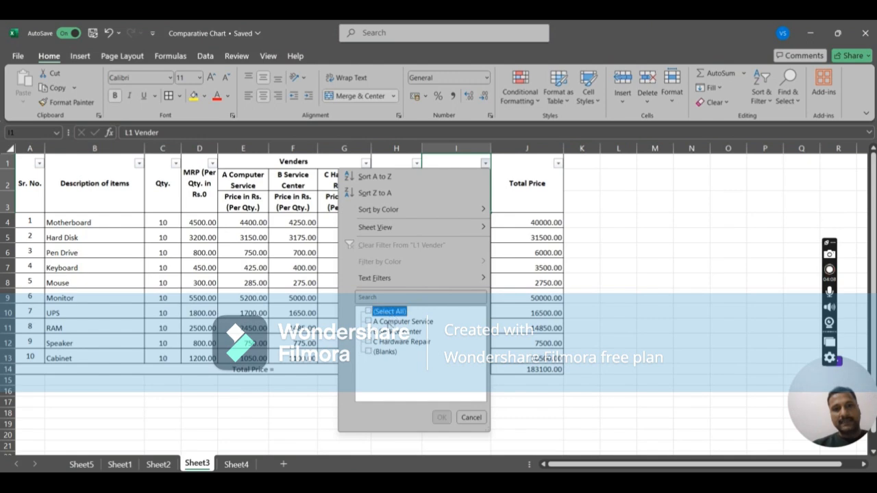
left_click(389, 322)
left_click(442, 418)
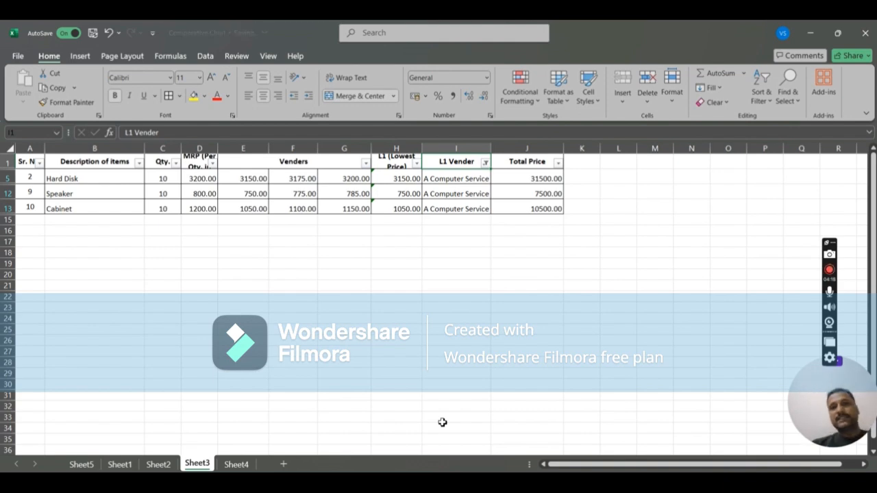
Switch the L1 Vendor filter to show only B Service center
left_click(485, 162)
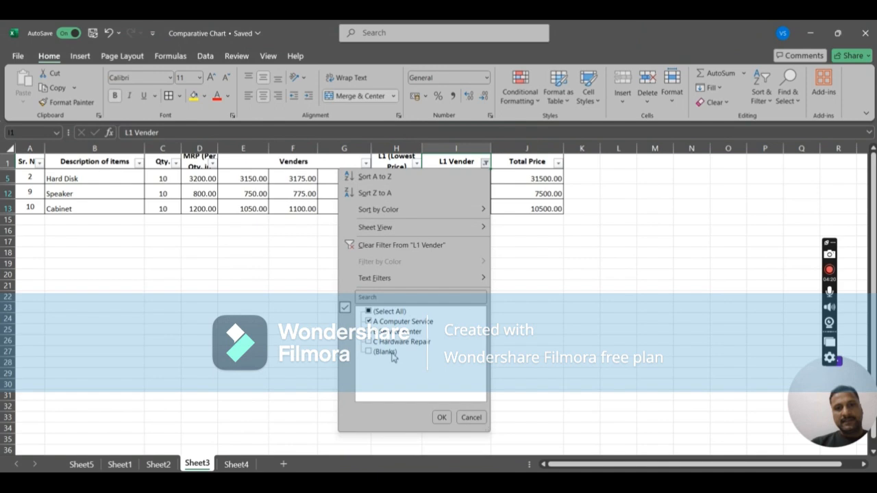
left_click(400, 334)
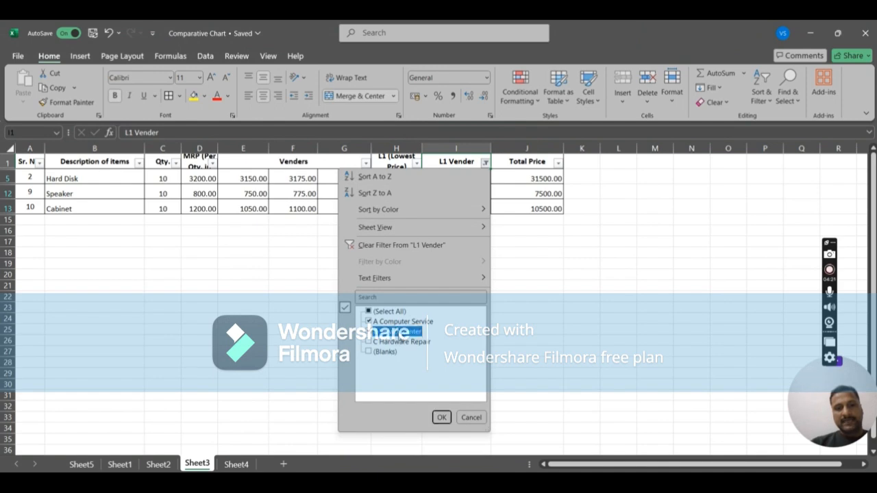
left_click(412, 323)
left_click(440, 418)
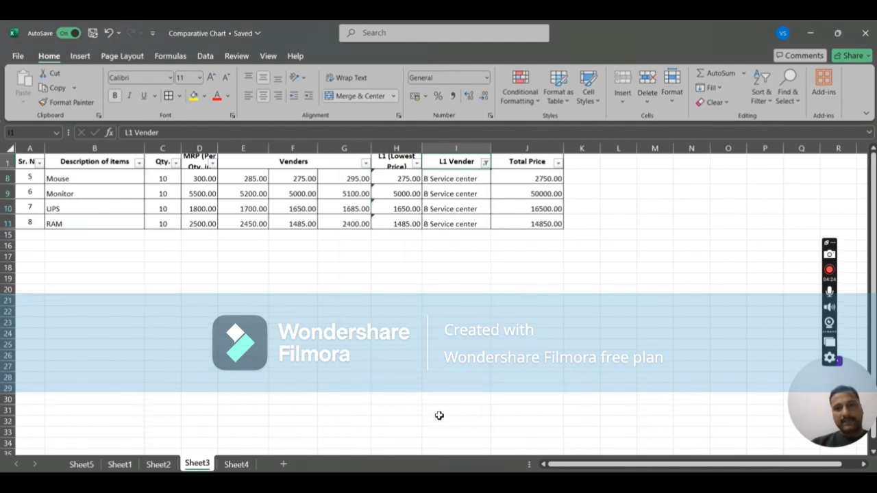
Switch the L1 Vendor filter to show only C Hardware Repair
left_click(485, 163)
left_click(405, 332)
left_click(413, 335)
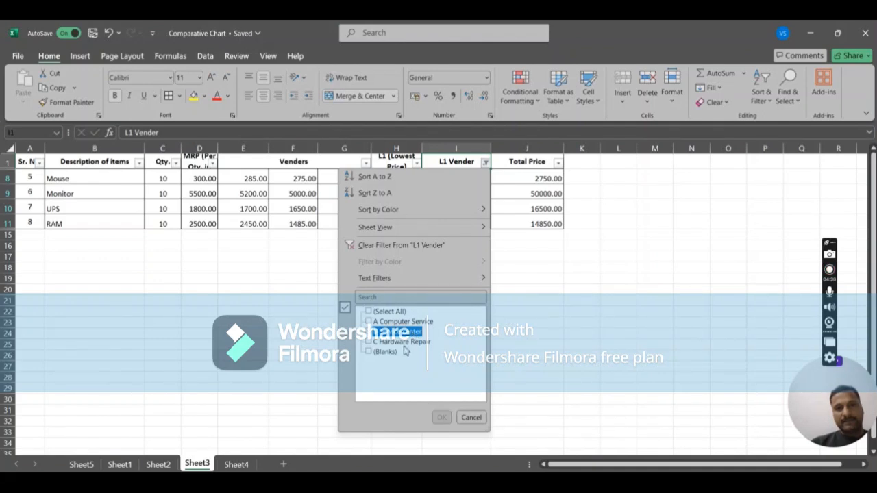
left_click(405, 342)
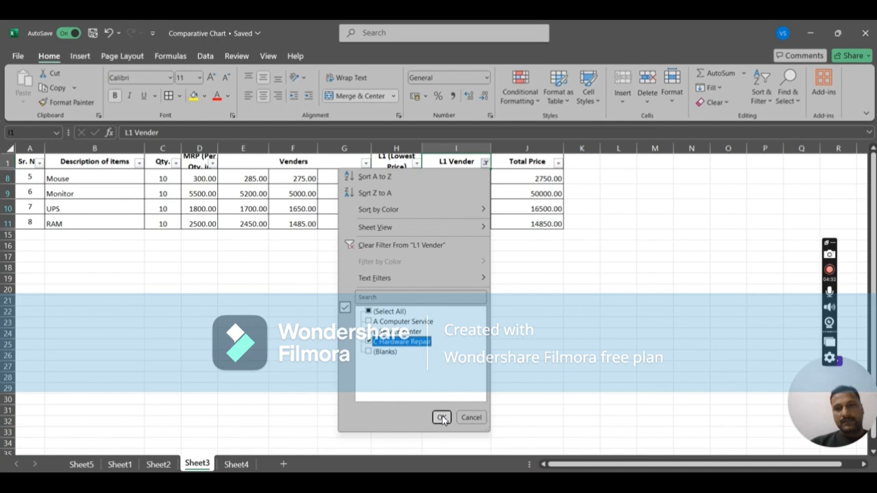
left_click(441, 418)
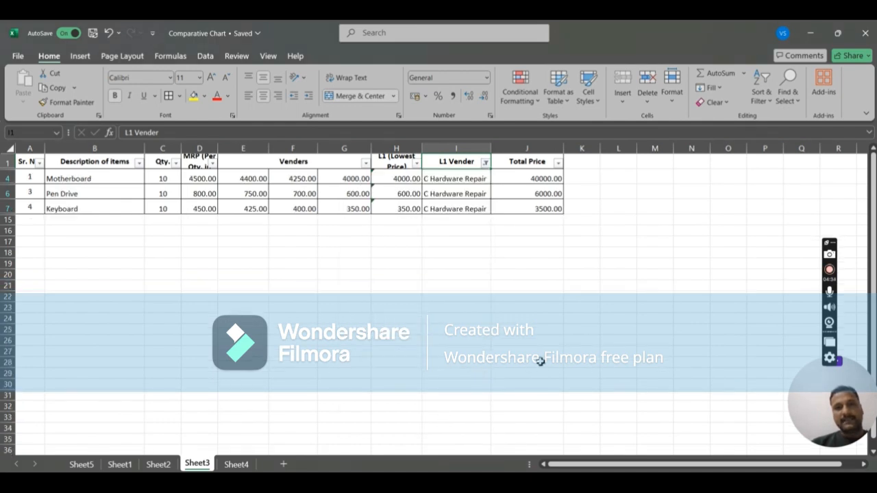
Reselect all values in the L1 Vendor filter to display every item and the total row again
left_click(485, 162)
left_click(384, 314)
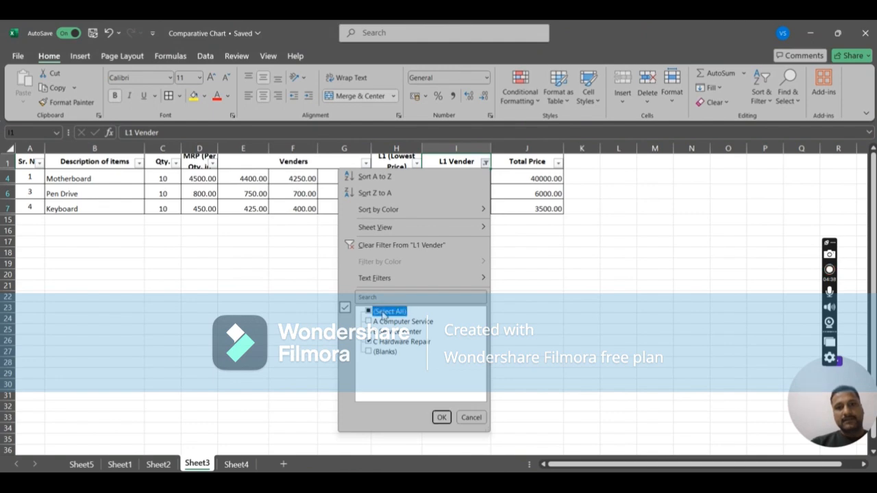
left_click(441, 418)
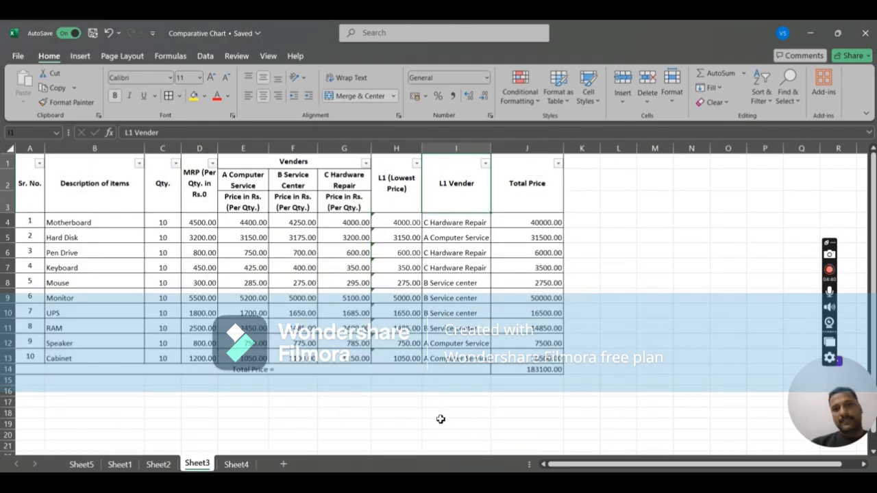
left_click(586, 359)
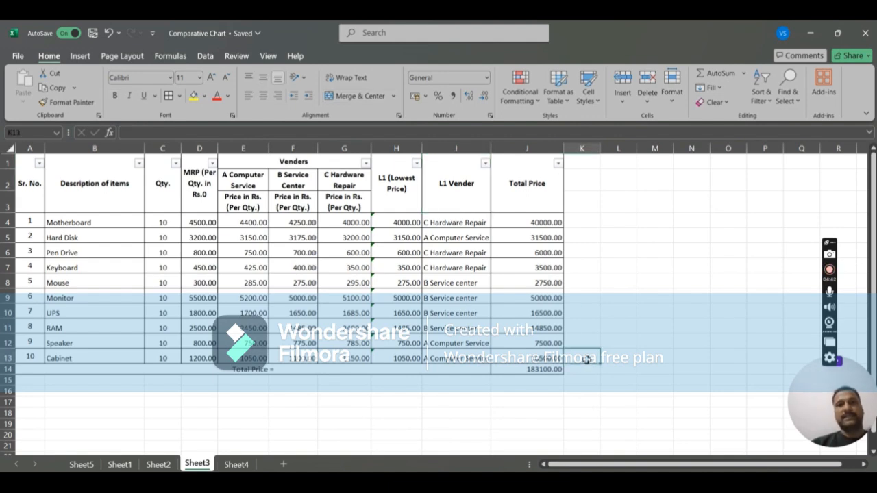